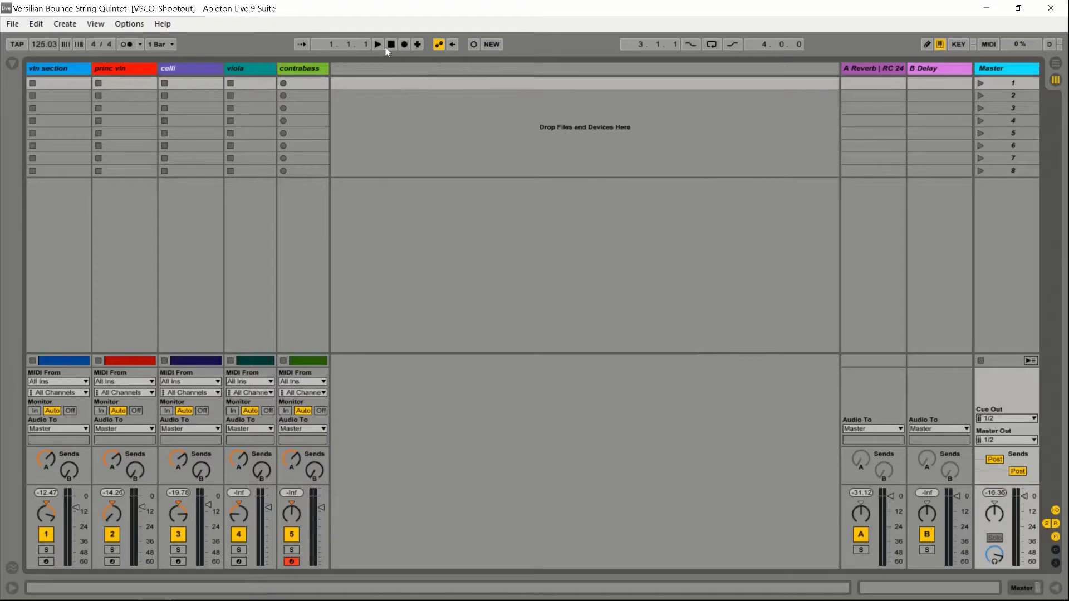
Play the string quintet from the beginning and show it in the arrangement timeline.
left_click(377, 44)
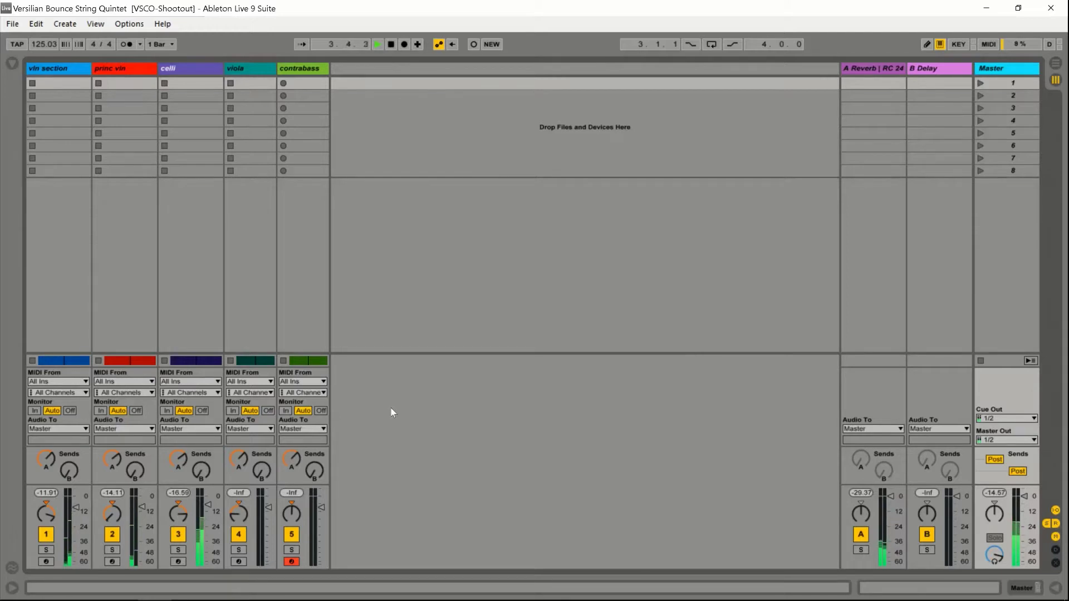
key("Tab")
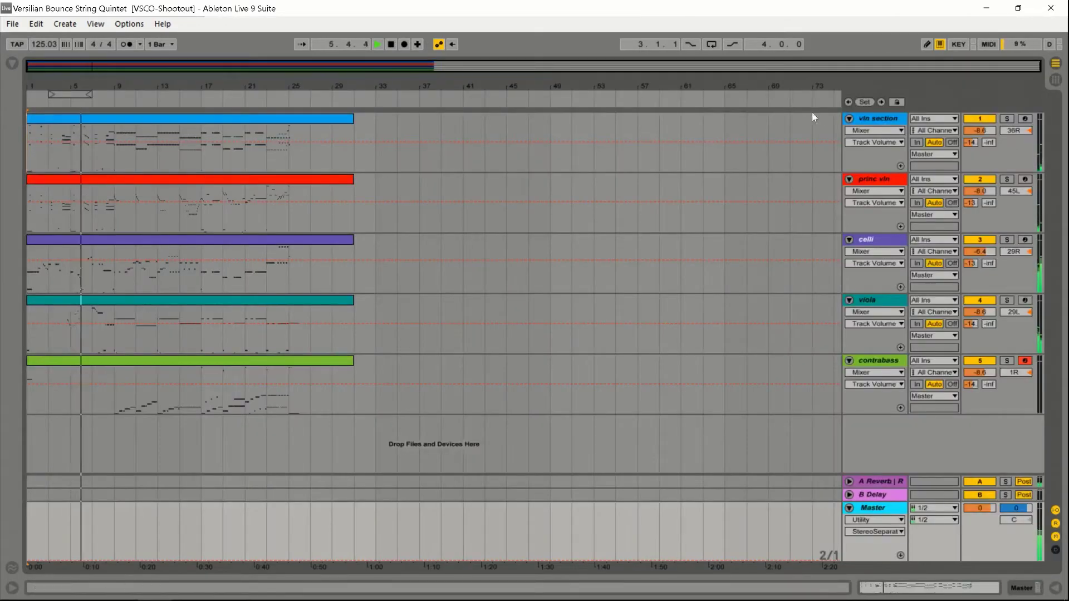
Open the VSCO2 Orchestra plug-in of the princ vln track and move its window clear of the track clips.
left_click(891, 115)
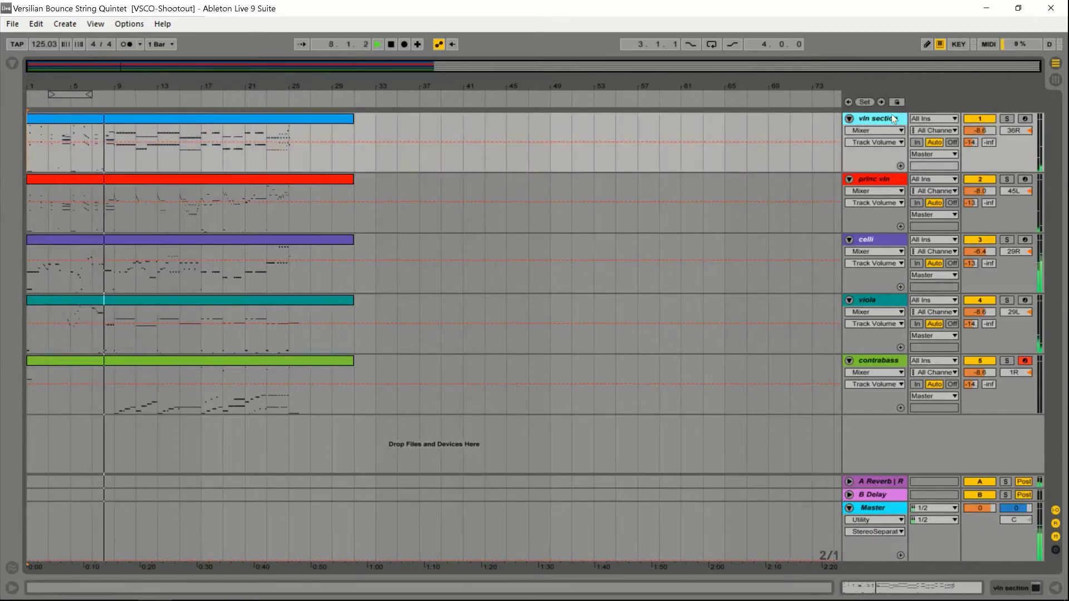
double_click(893, 179)
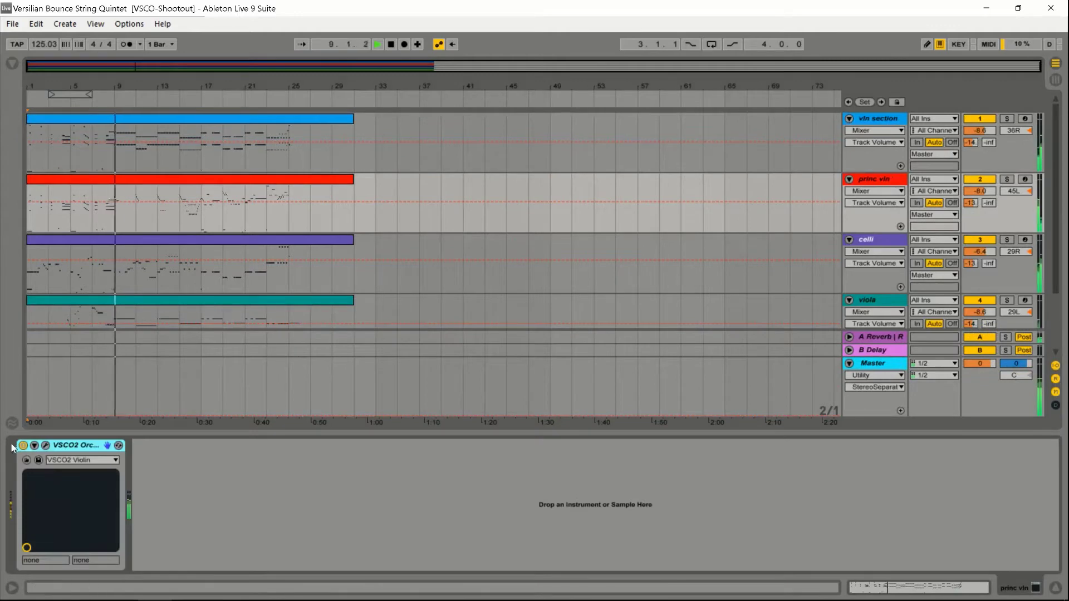
left_click(45, 445)
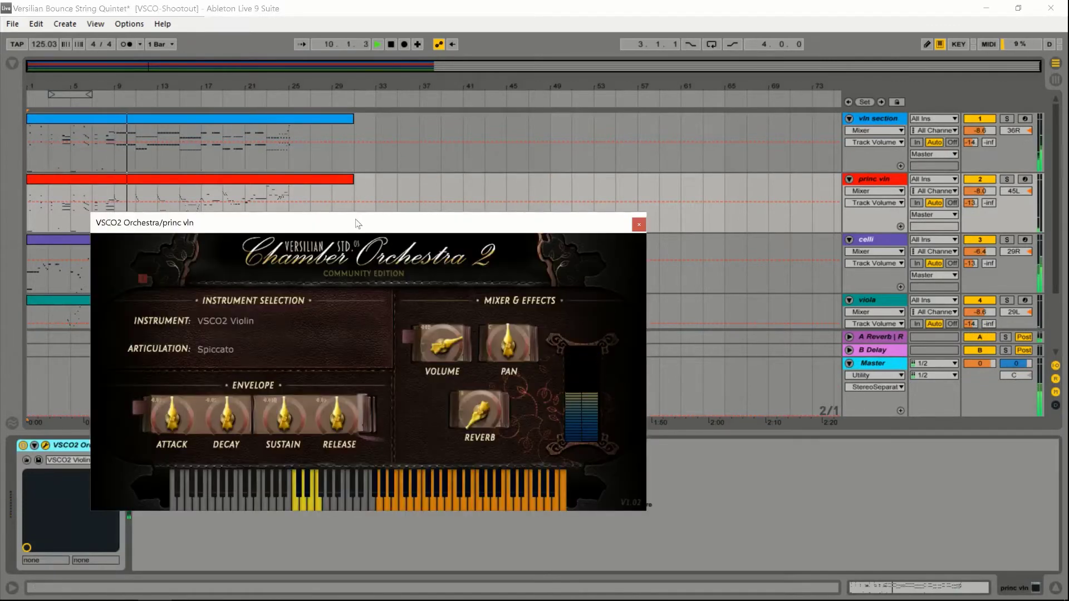
left_click_drag(612, 119, 625, 115)
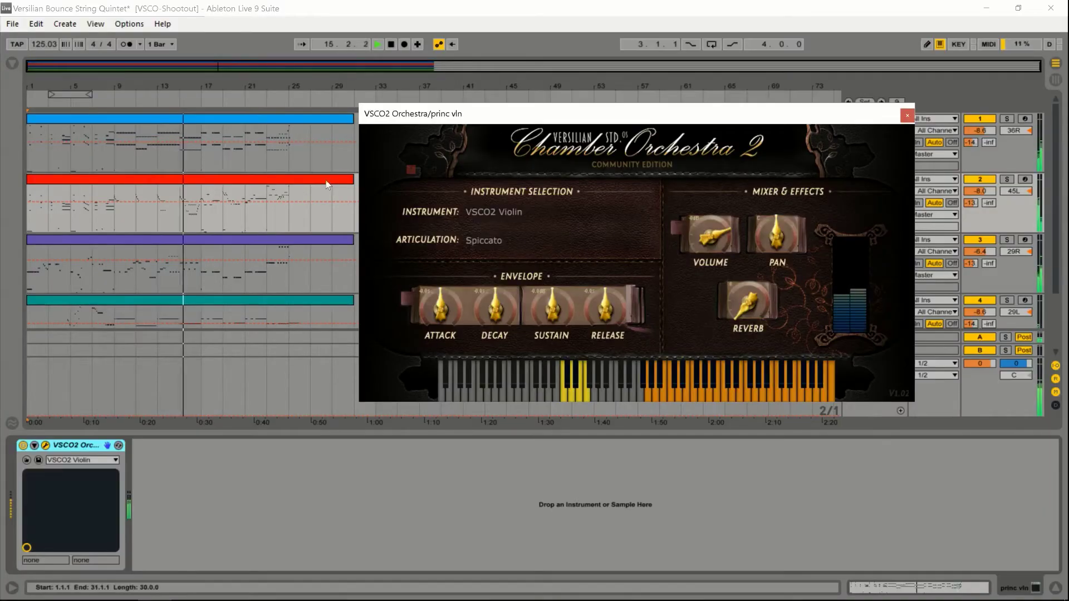
Open the princ vln clip's notes for viewing during playback and close the VSCO2 Orchestra window.
left_click(326, 185)
left_click(326, 185)
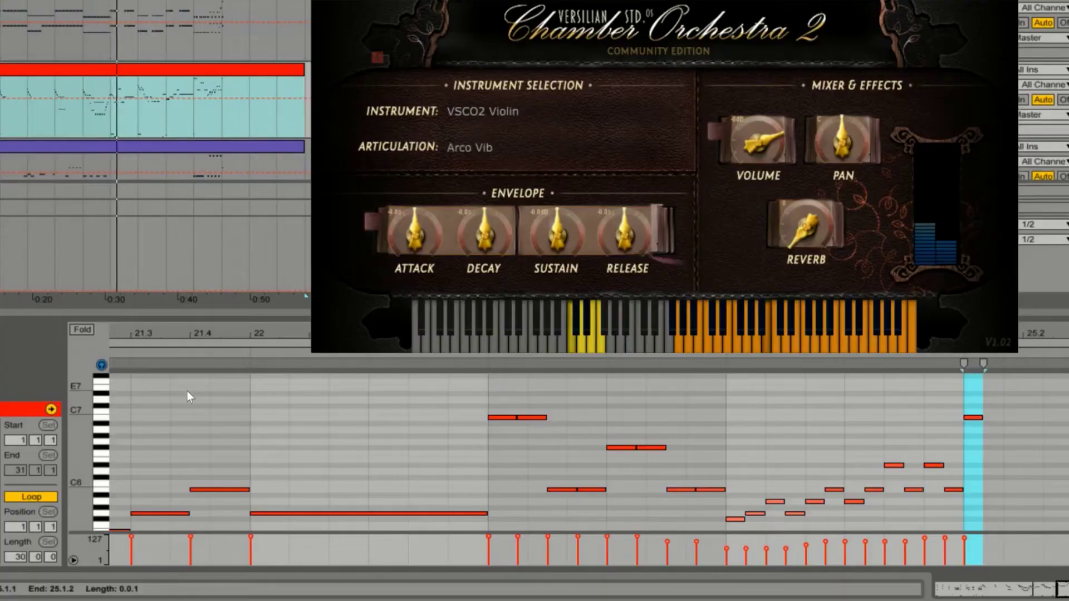
left_click(260, 437)
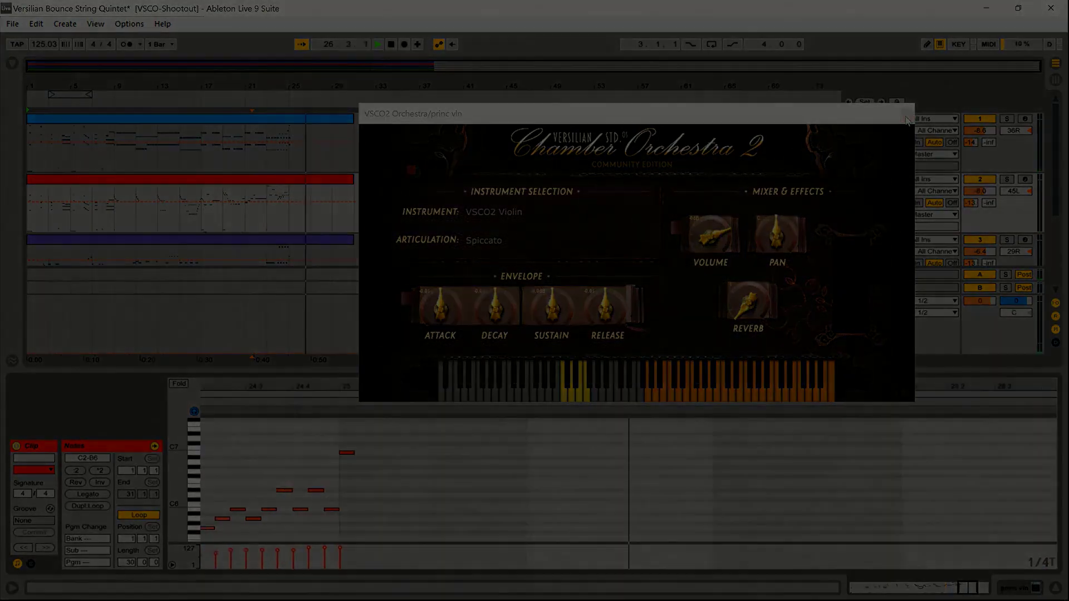
left_click(909, 116)
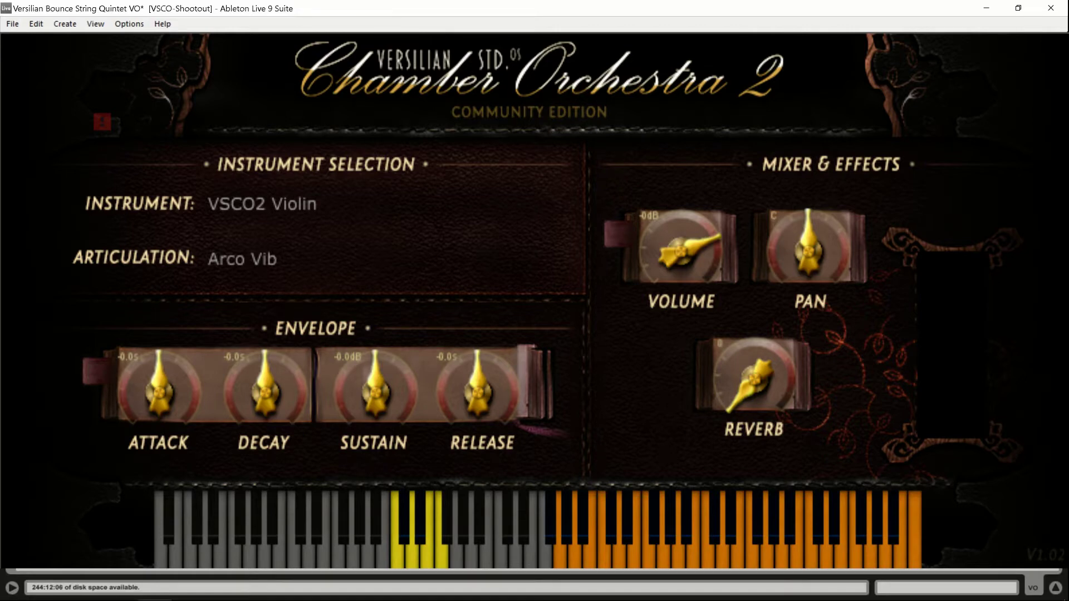
Reopen the VSCO2 Orchestra plug-in on the princ vln track and move its window so the whole keyboard is visible.
key("ctrl+alt+p")
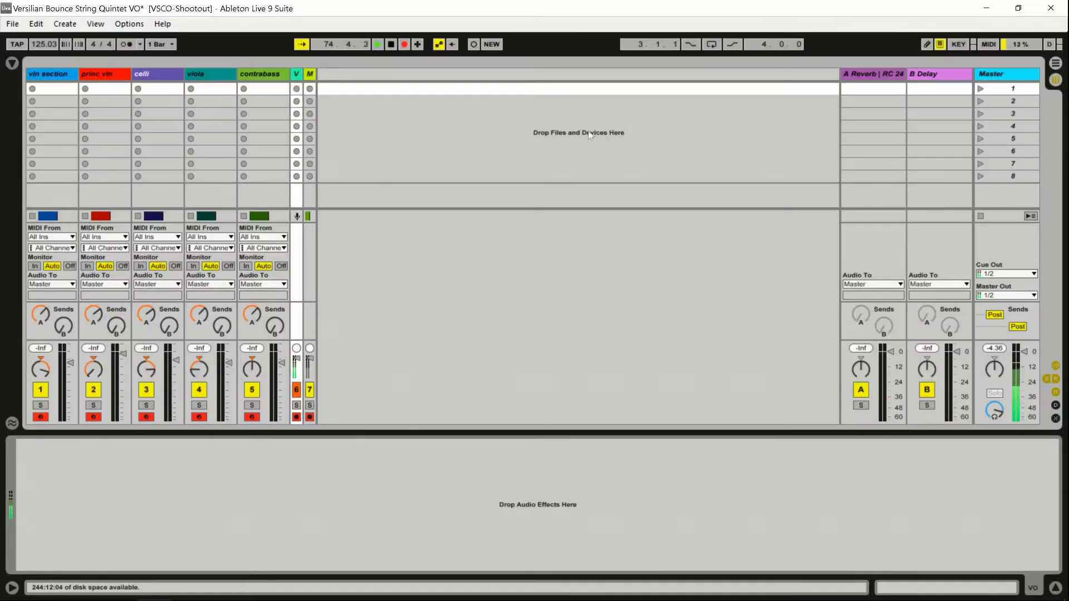
left_click(98, 76)
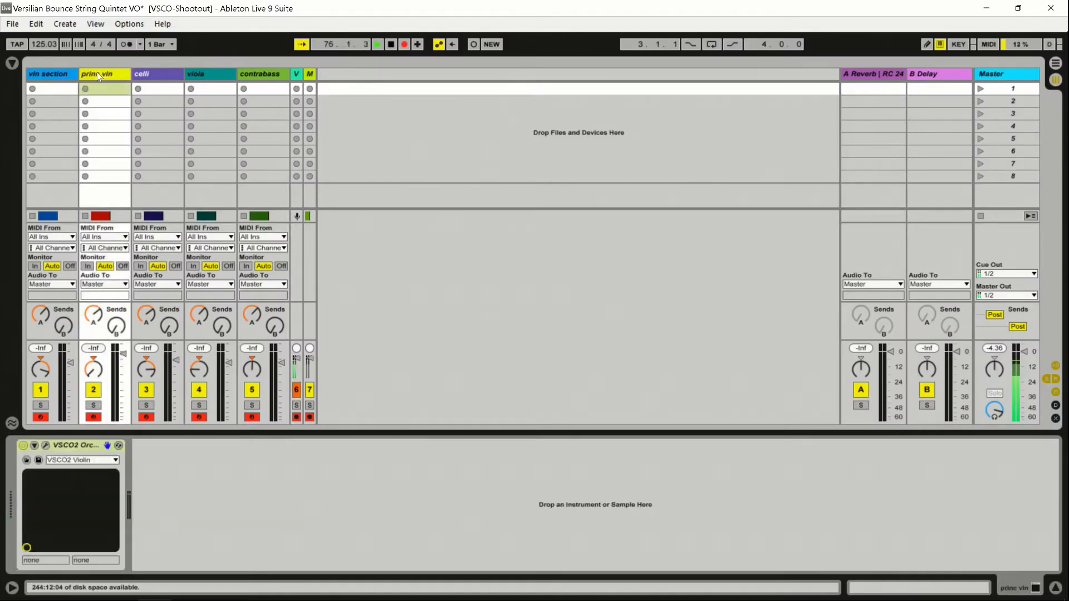
left_click(46, 446)
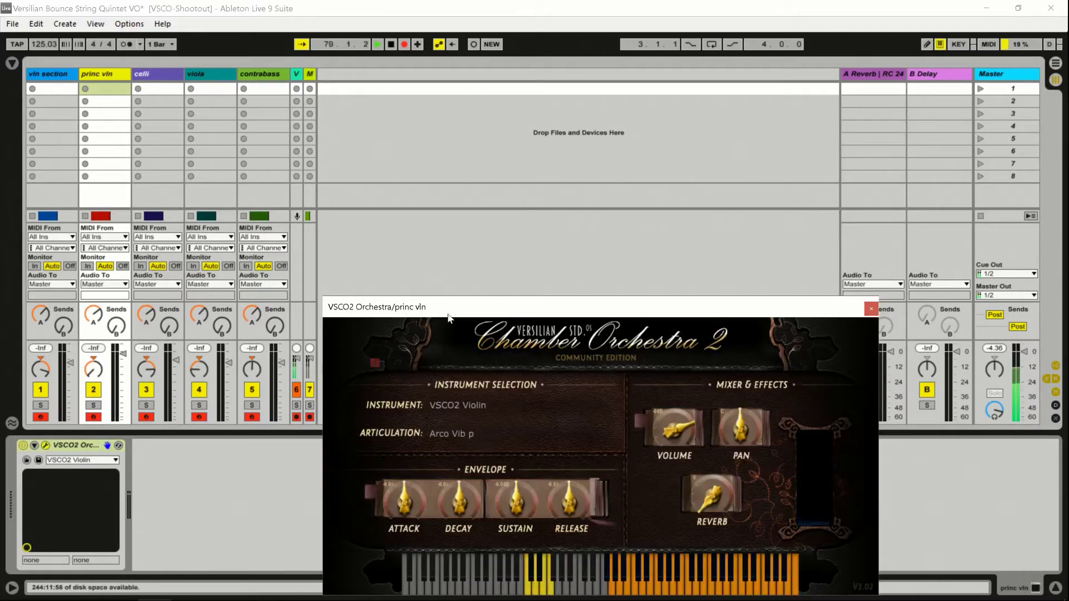
left_click_drag(451, 315, 395, 165)
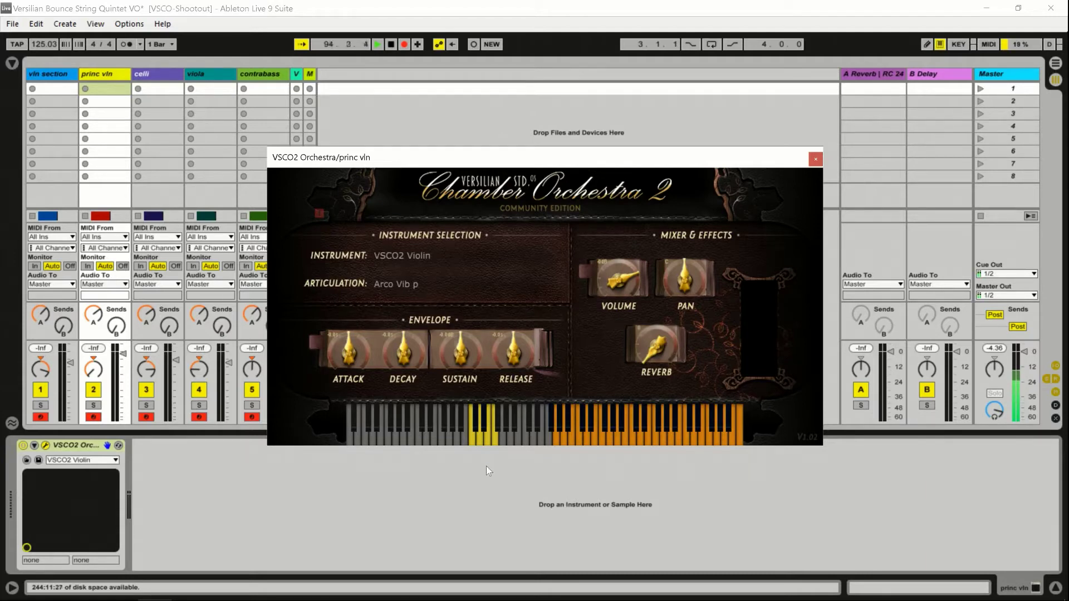
Step the VSCO2 Violin through its keyswitch articulations Arco Vib, Pizzicato, Tremolo, Spiccato and Arco Vib f, ending on Arco Vib p.
left_click(473, 439)
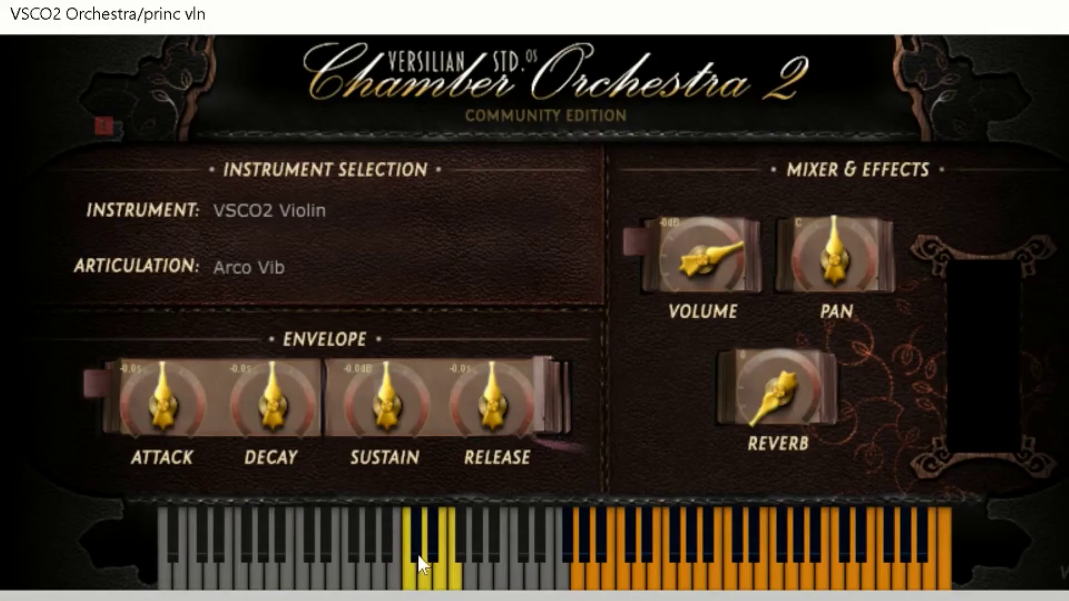
left_click(418, 555)
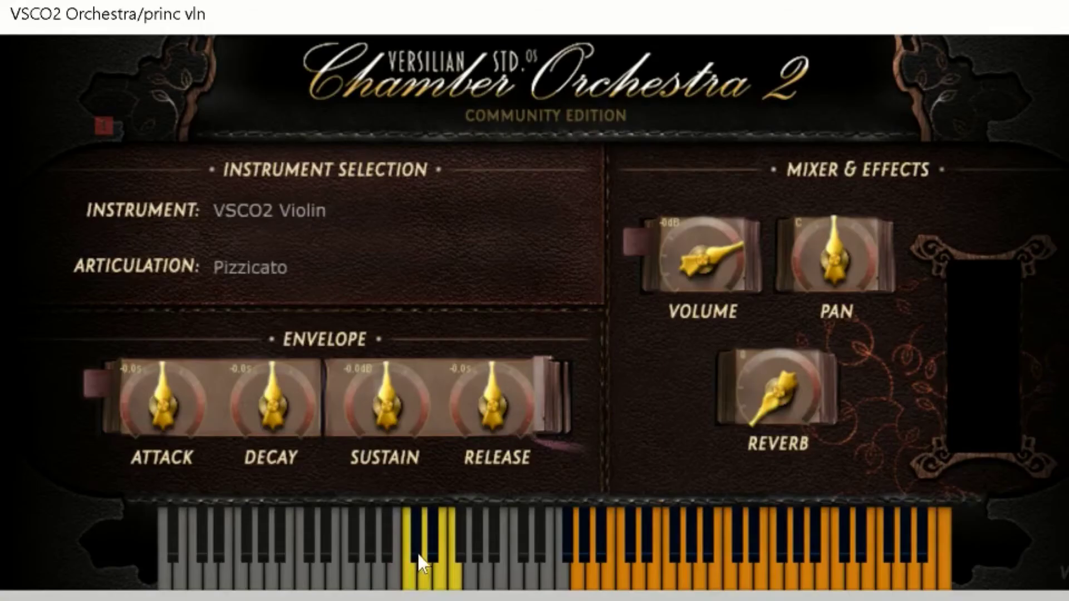
left_click(424, 582)
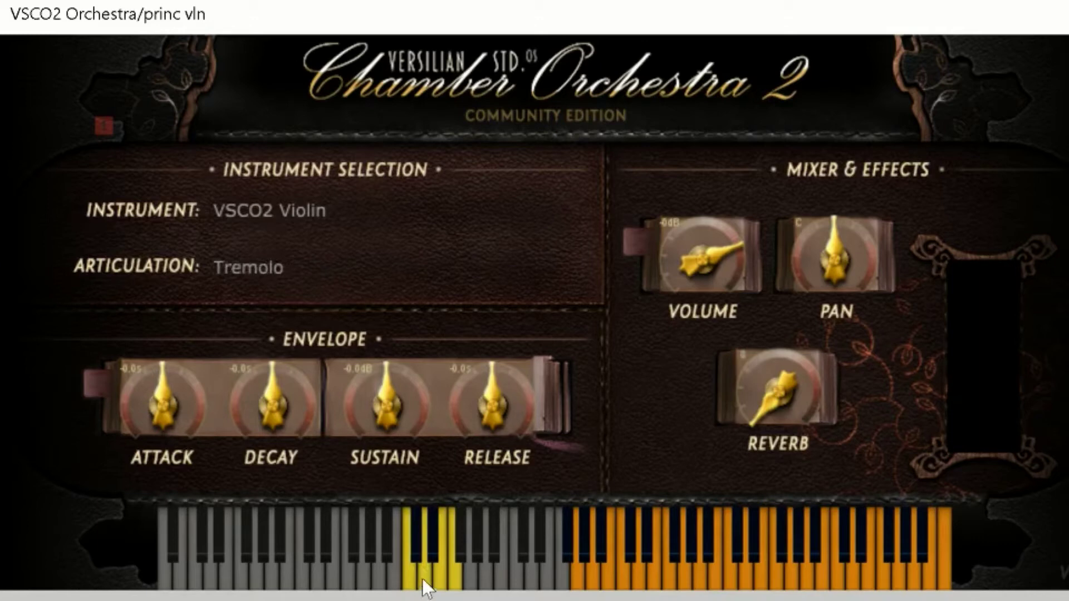
left_click(439, 546)
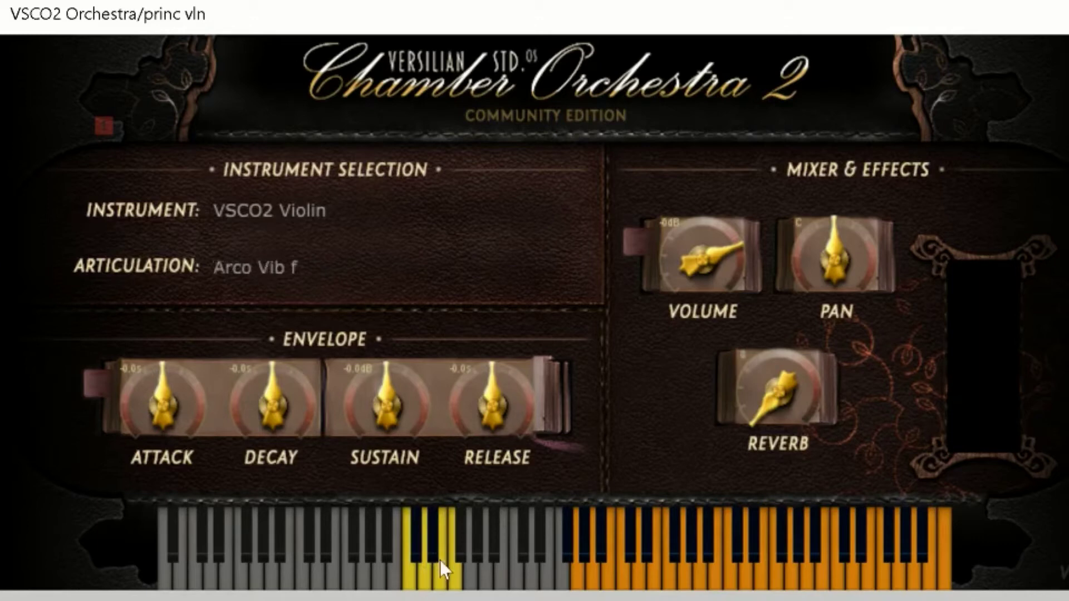
left_click(436, 552)
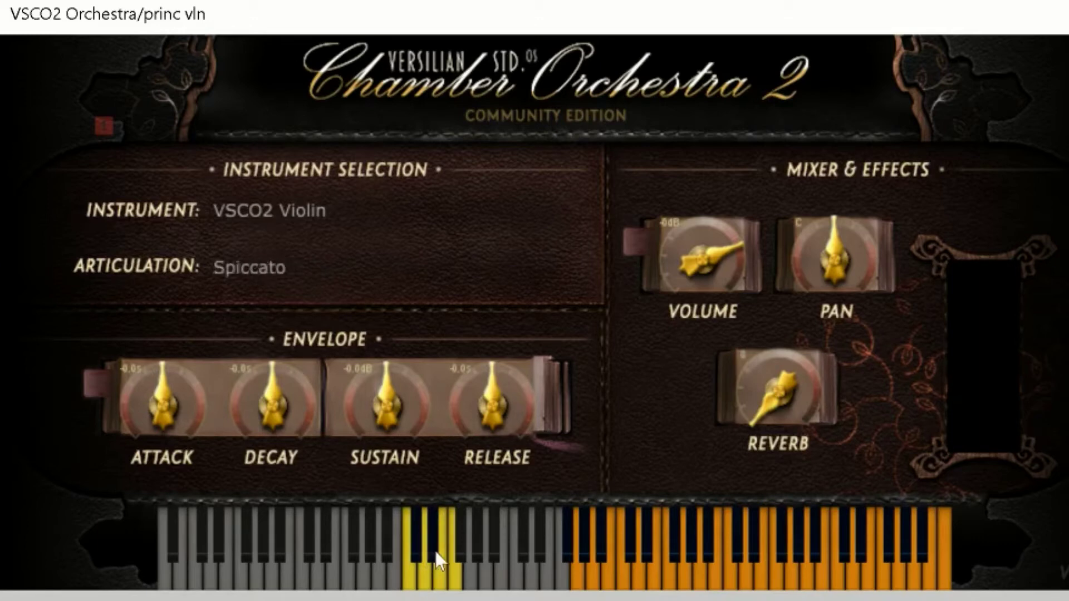
left_click(443, 580)
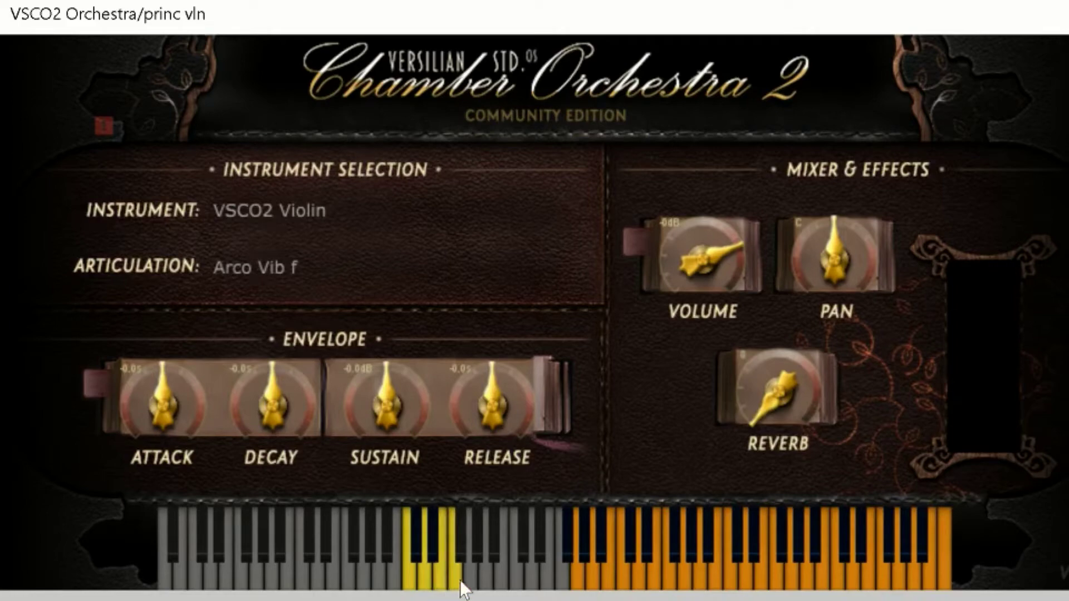
left_click(460, 585)
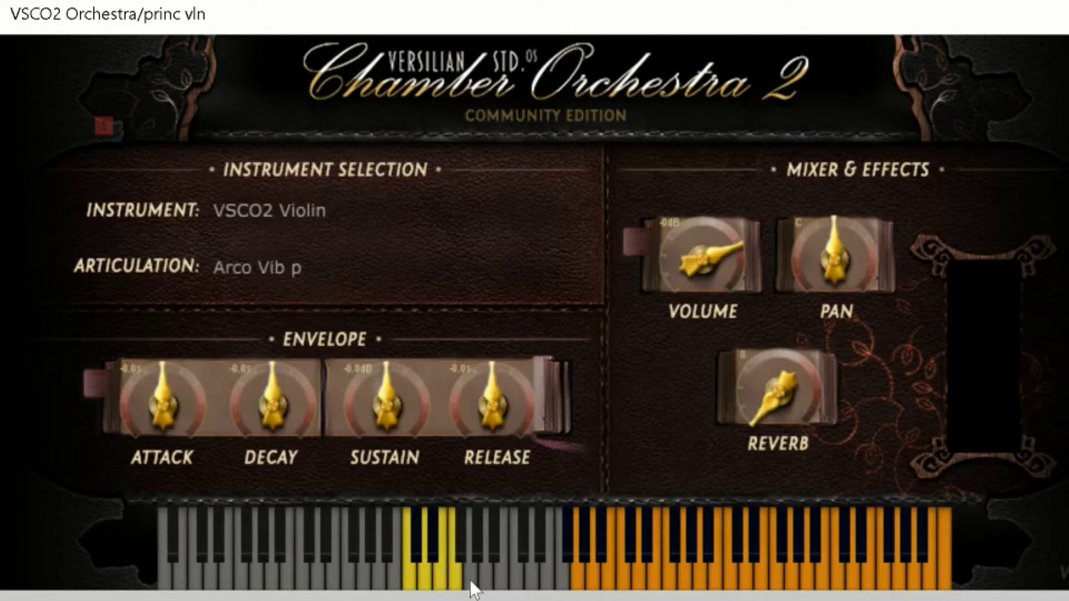
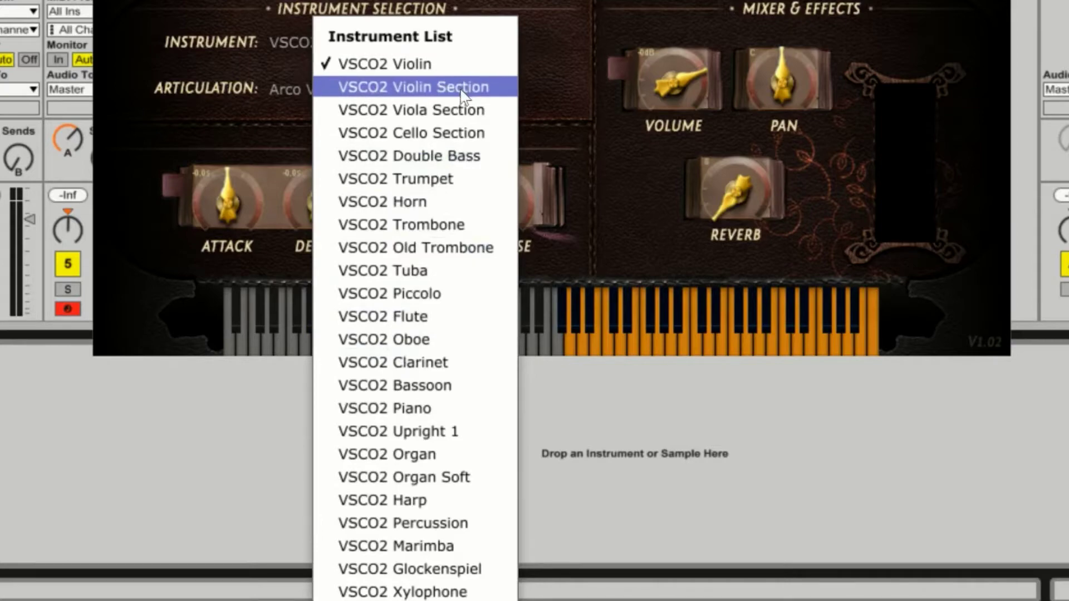
Keep VSCO2 Violin as the instrument and audition its keyswitches, including Arco Vib, ending on Pizzicato.
left_click(384, 64)
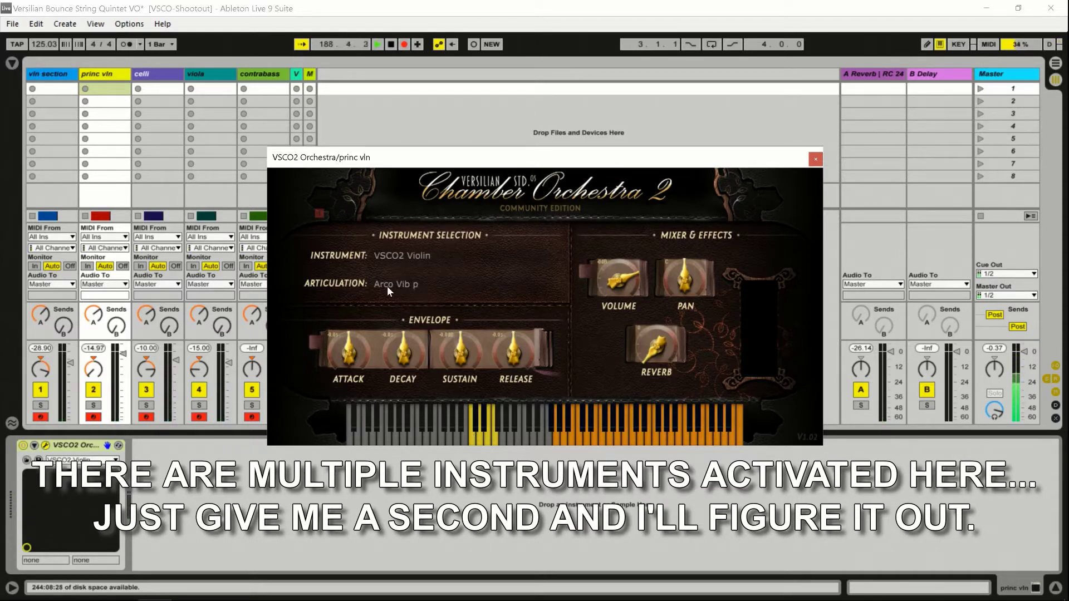
left_click(486, 440)
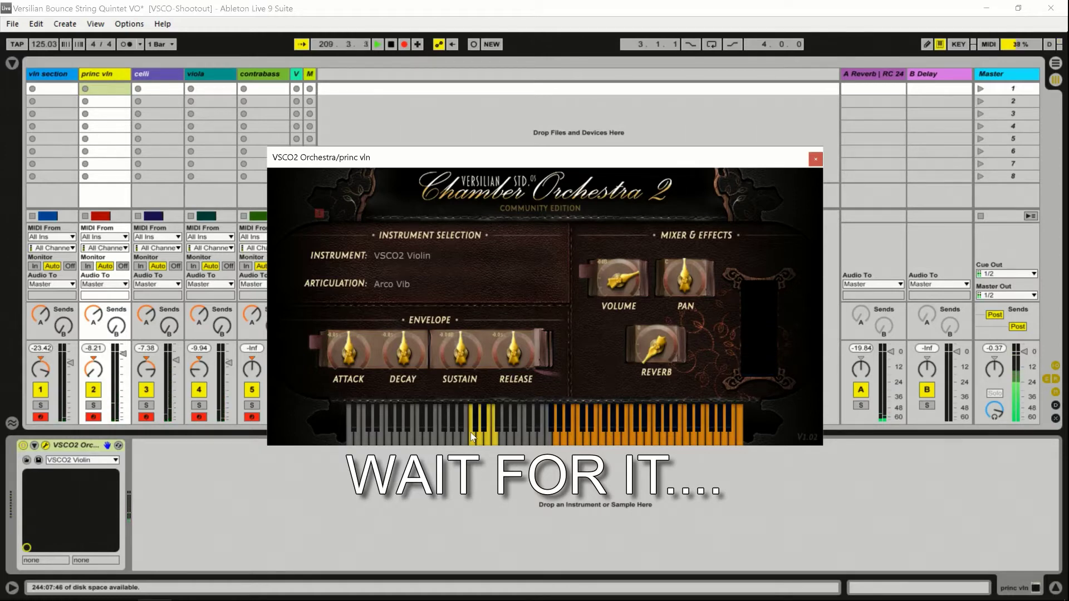
left_click(489, 438)
left_click(493, 437)
left_click(475, 438)
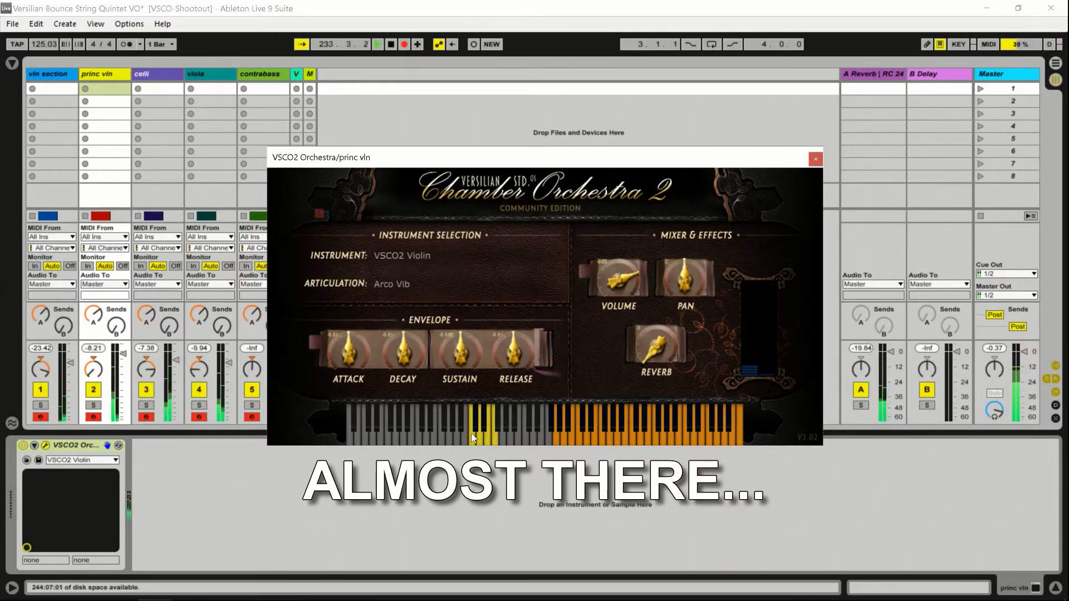
left_click(477, 430)
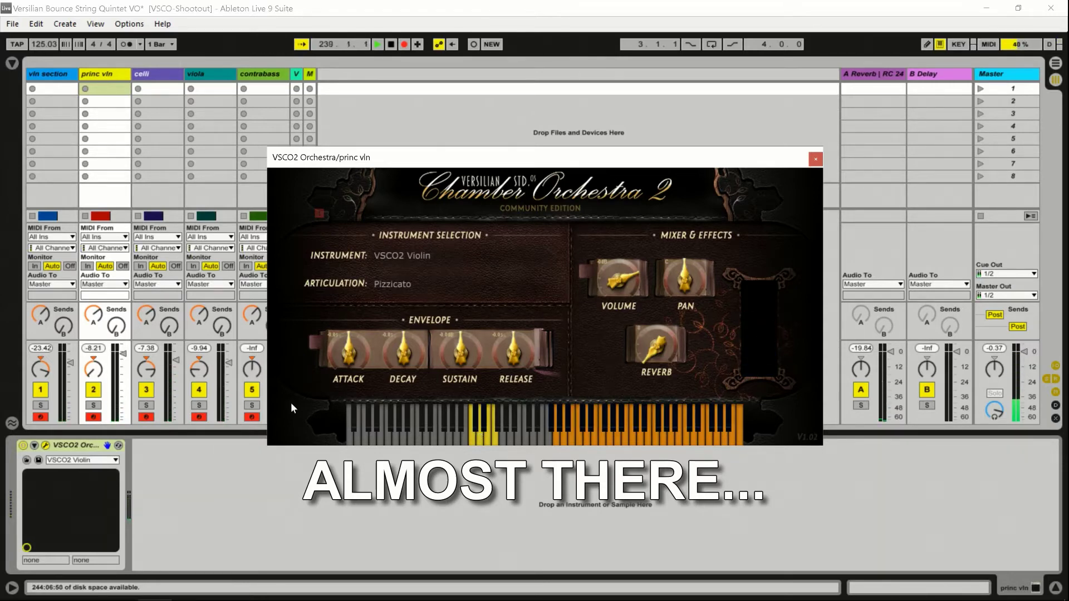
Disarm the vln section, celli, viola and contrabass tracks, leaving only princ vln armed among the strings.
left_click(149, 418)
left_click(147, 417)
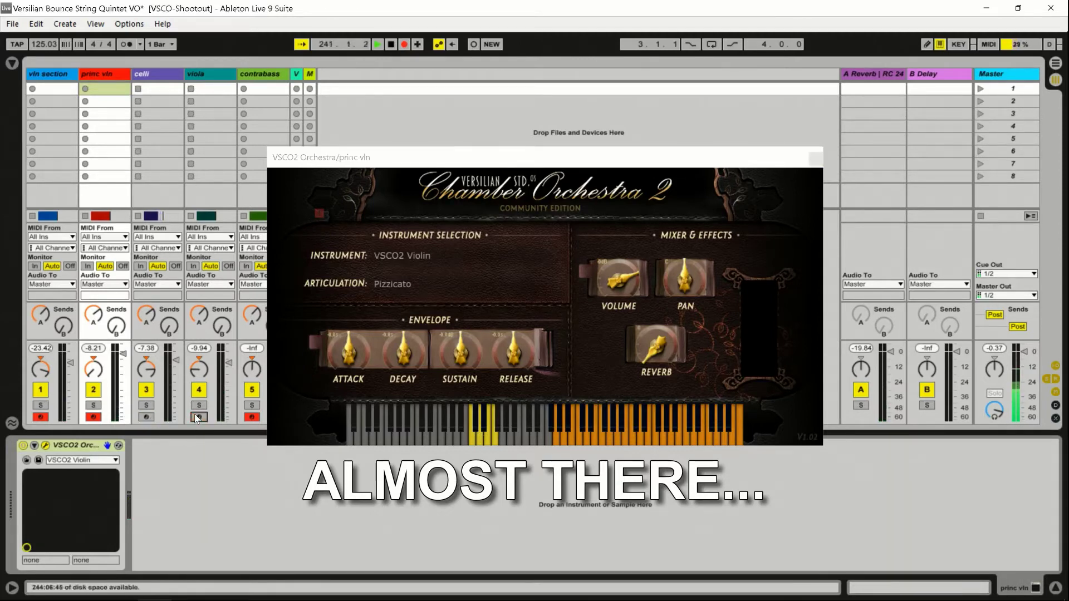
left_click(199, 418)
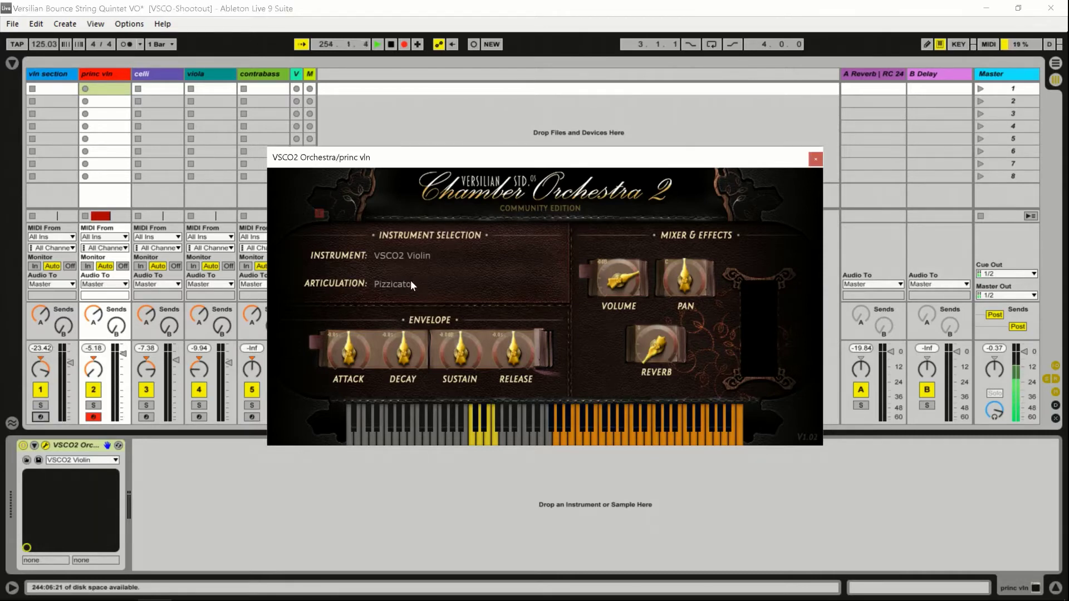
Audition Spiccato and the neighbouring articulations of the VSCO2 Violin with its keyswitches.
left_click(487, 438)
left_click(483, 435)
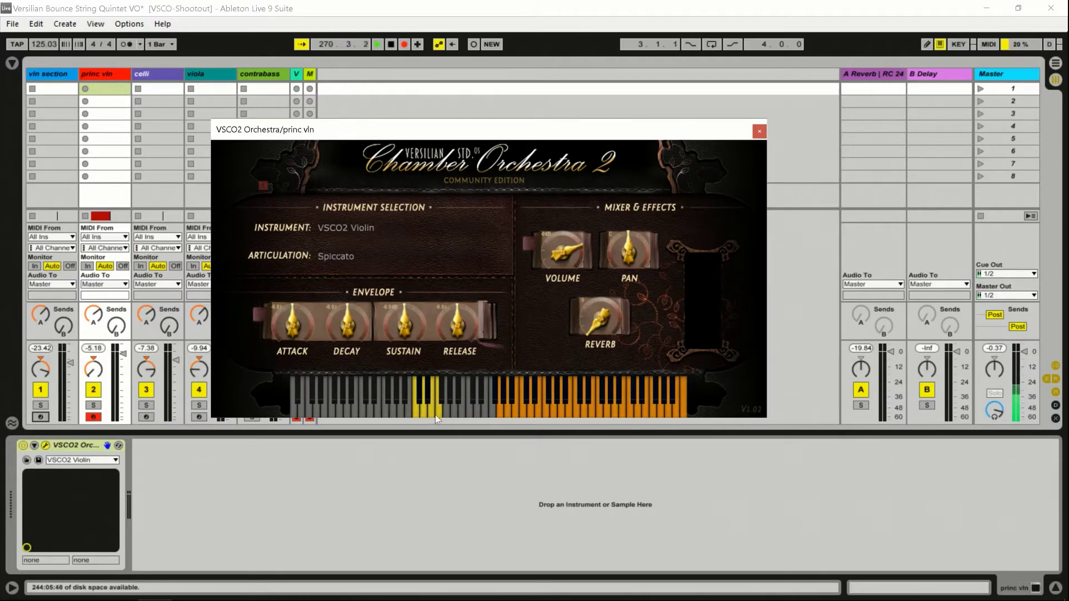
left_click(432, 410)
left_click(426, 410)
Arm the vln section track and open its VSCO2 Orchestra window over the arrangement timeline.
left_click(40, 416)
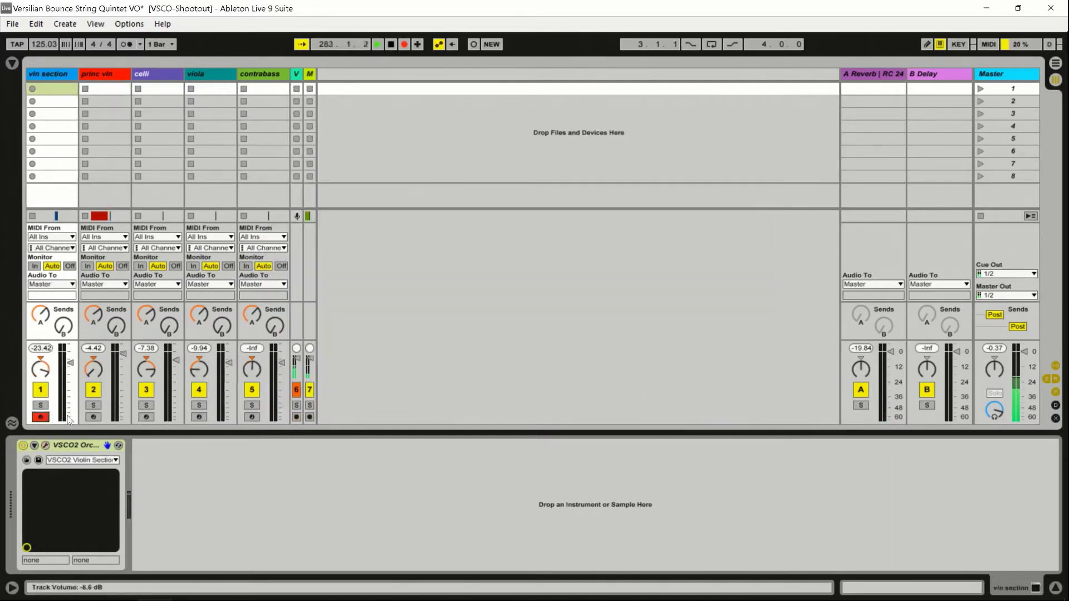
key("Tab")
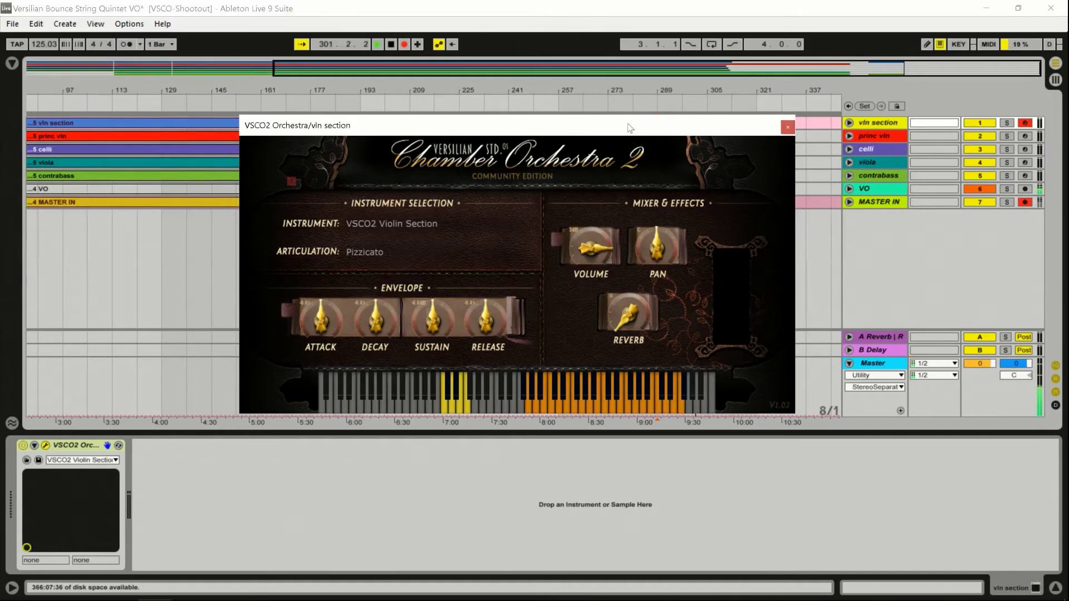
left_click_drag(629, 128, 633, 141)
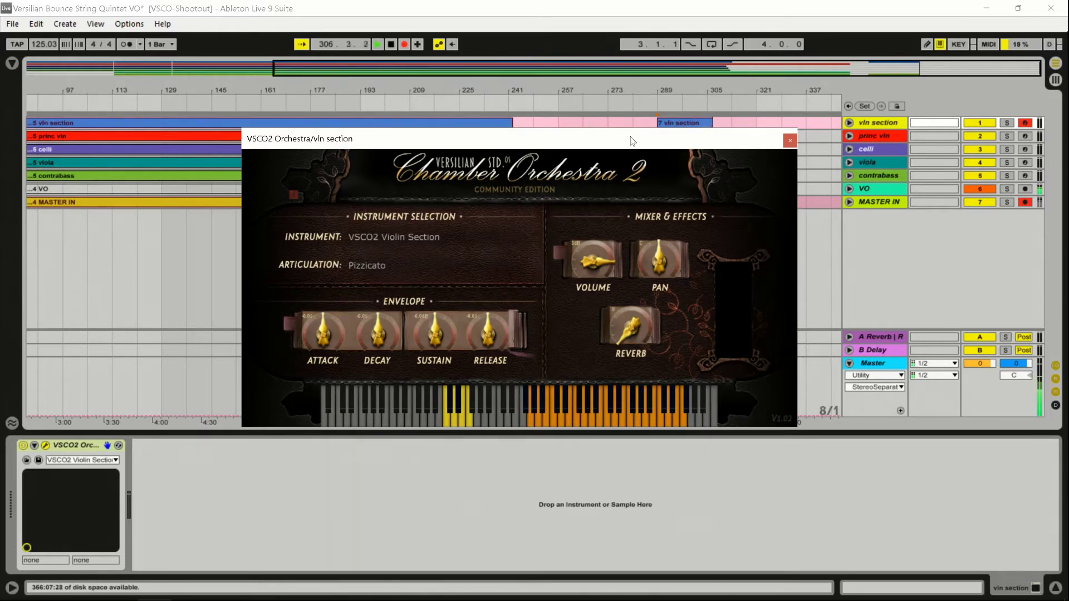
Keep VSCO2 Violin Section as the instrument and switch its articulation to Pizzicato, ending on Arco Vib f.
left_click(410, 237)
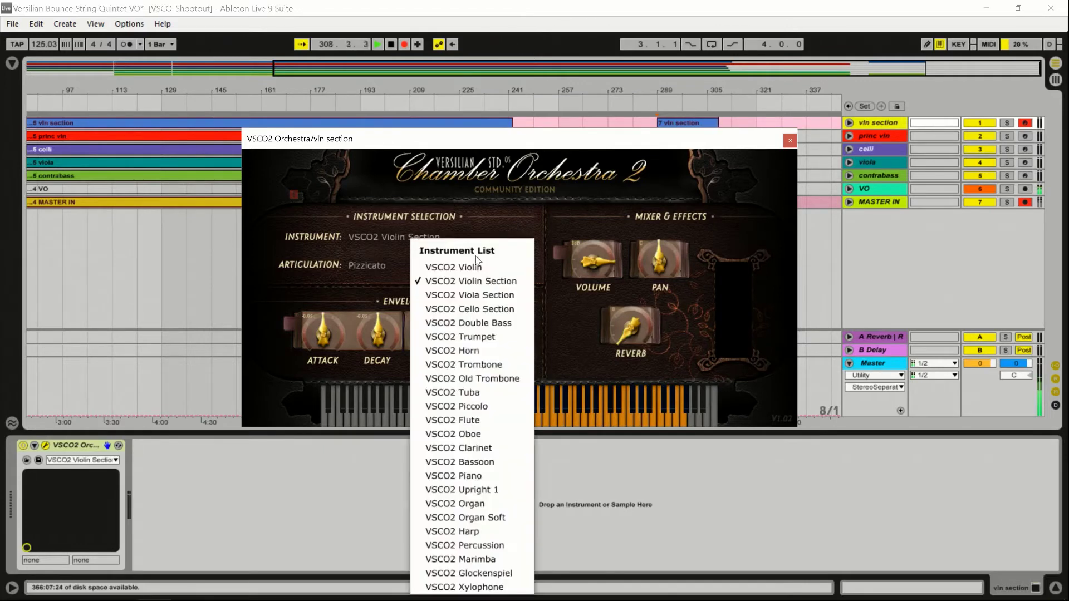
left_click(491, 280)
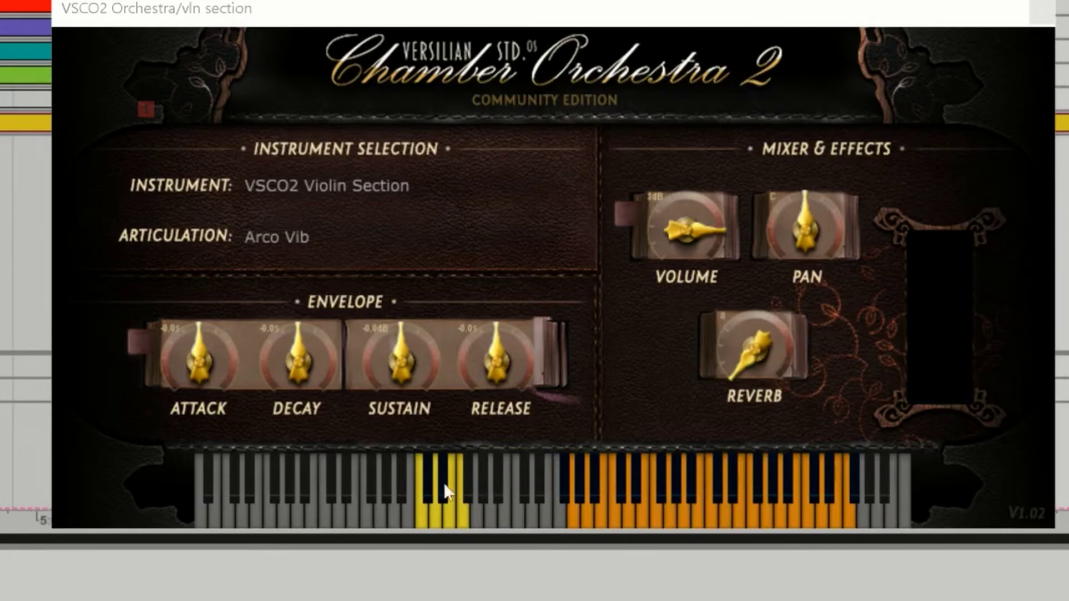
left_click(428, 483)
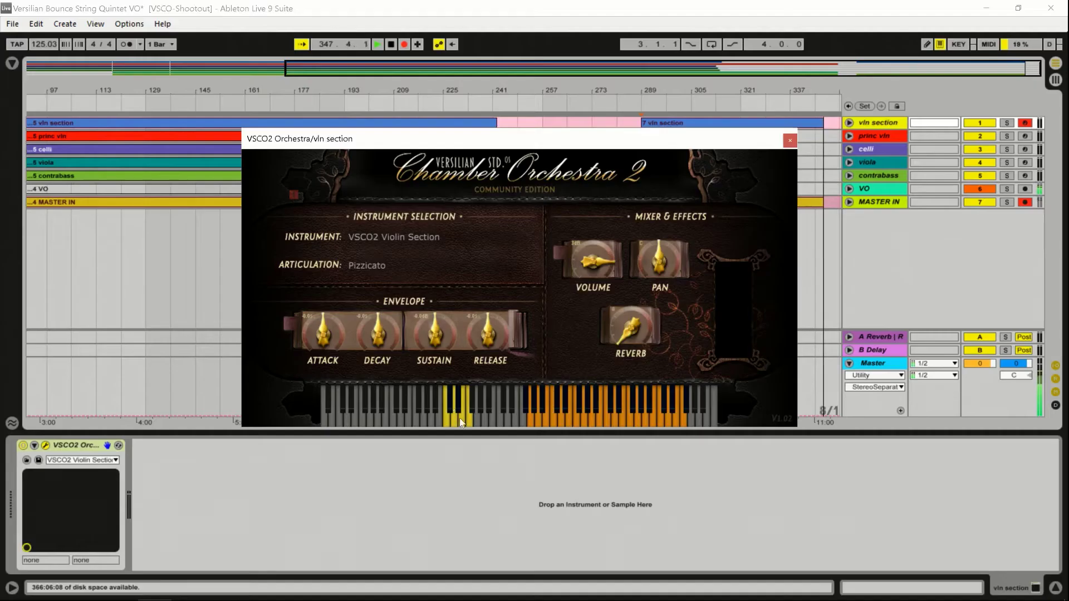
left_click(457, 419)
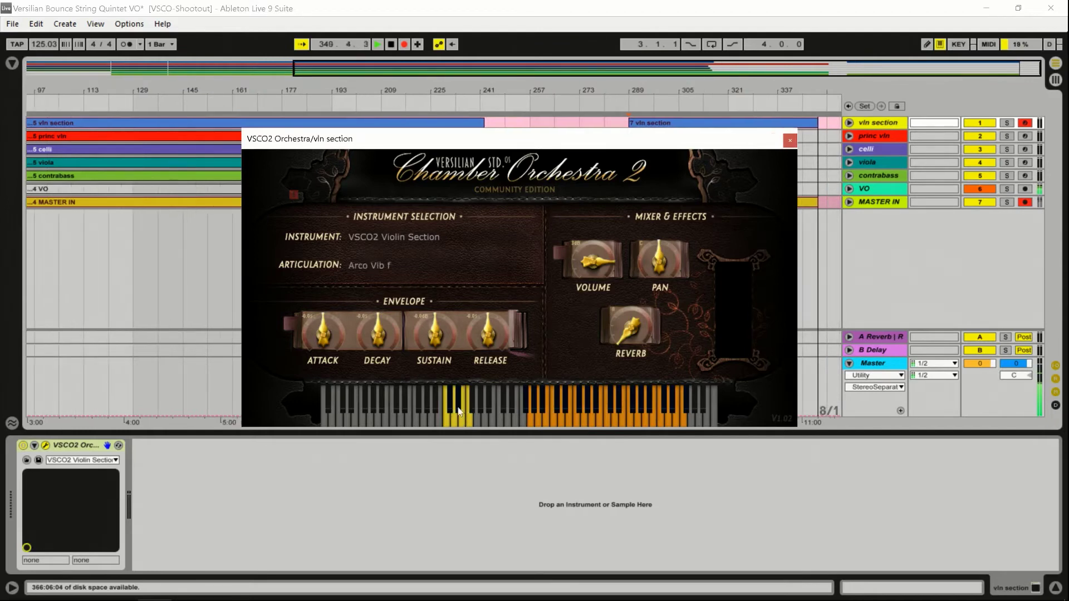
Audition the VSCO2 Violin Section's Spiccato, Arco Vib f and Arco Vib p articulations with its keyswitches.
left_click(459, 423)
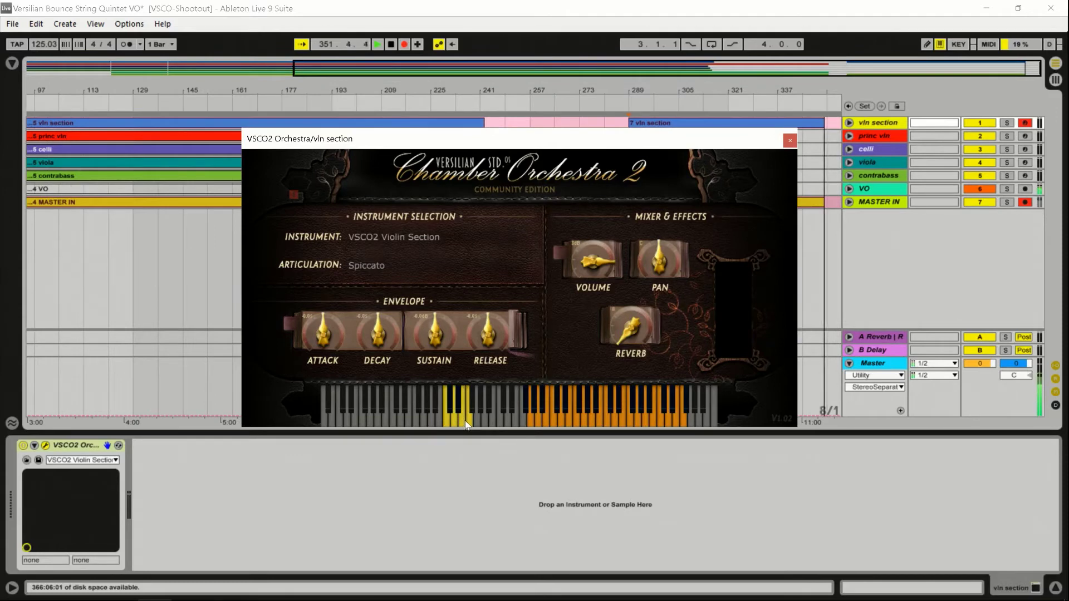
left_click(461, 420)
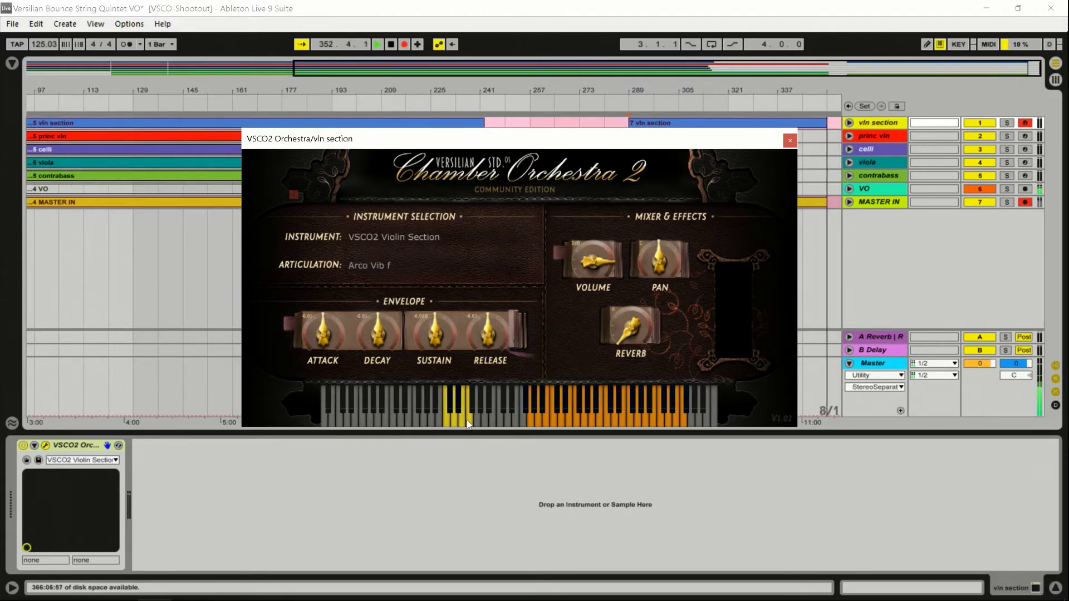
left_click(459, 422)
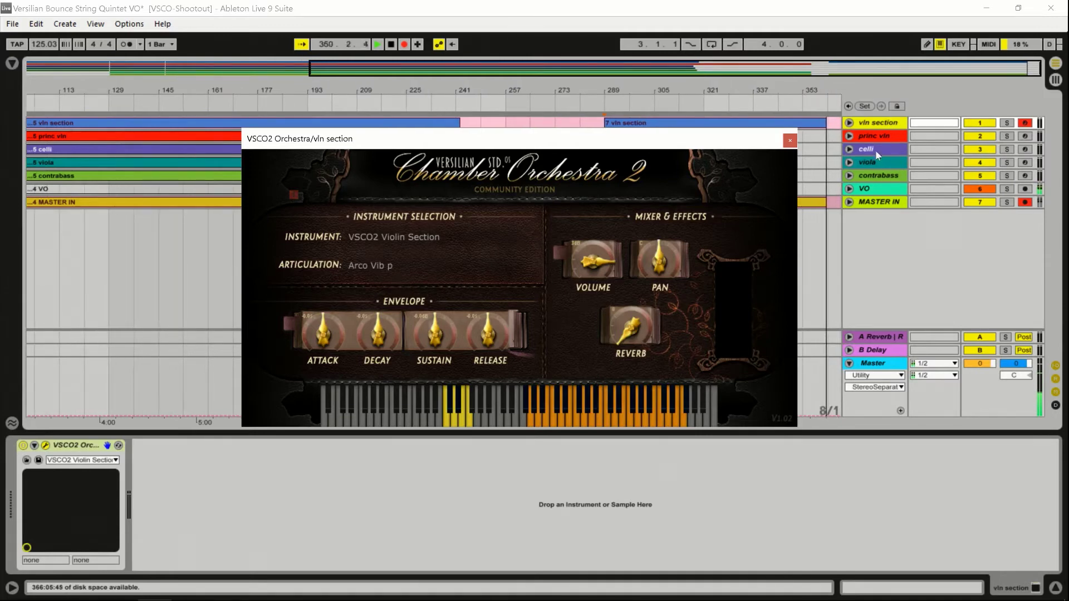
Arm the celli and VO tracks and audition the VSCO2 Cello Section's Arco Vib and Tremolo articulations.
left_click(1023, 148)
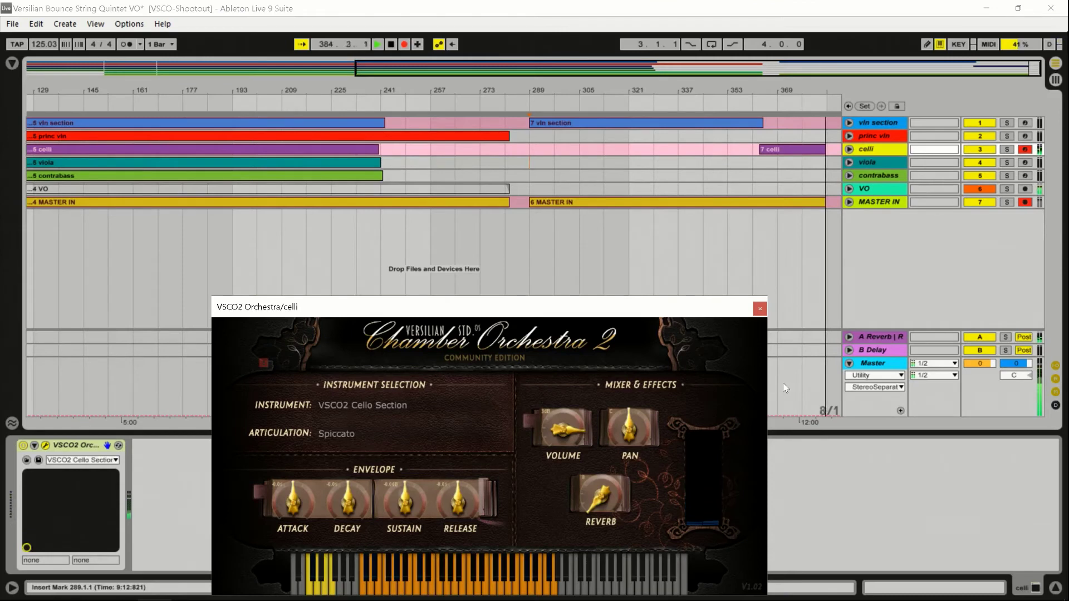
left_click_drag(581, 316, 609, 93)
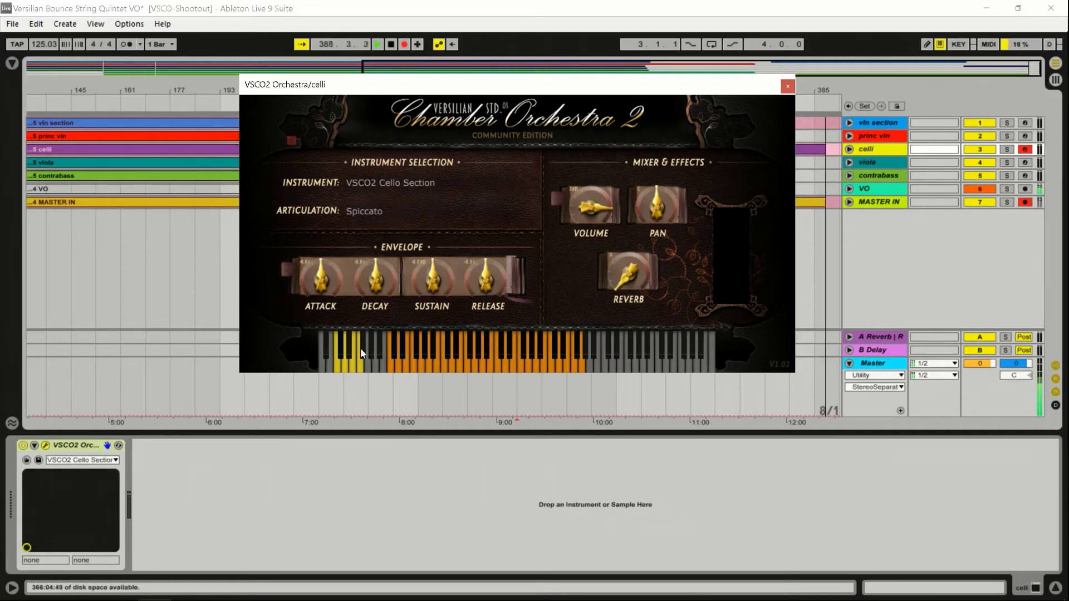
left_click(338, 362)
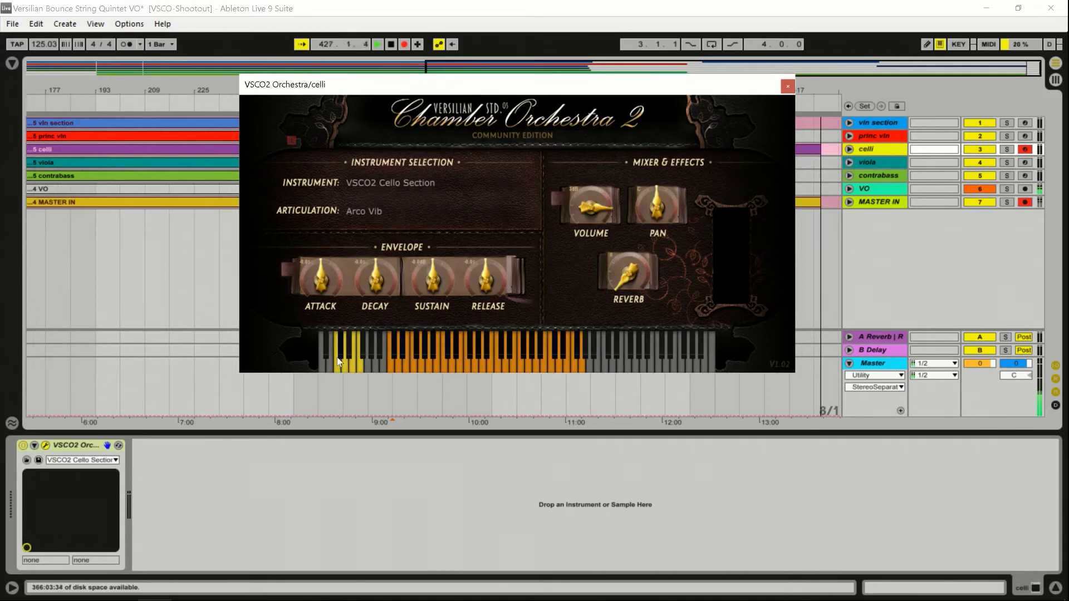
left_click(357, 367)
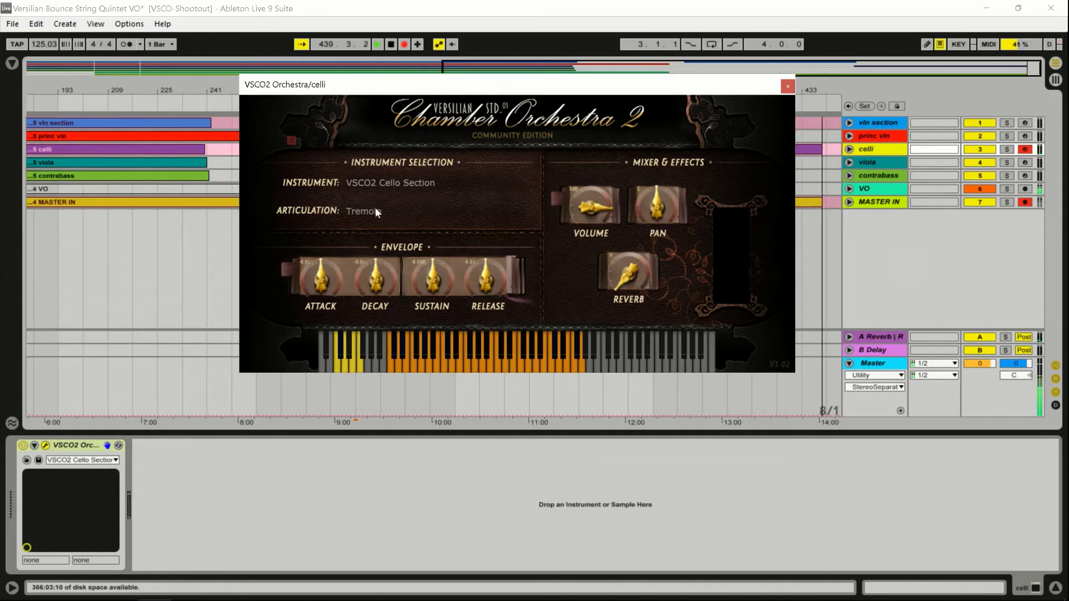
left_click(1025, 189)
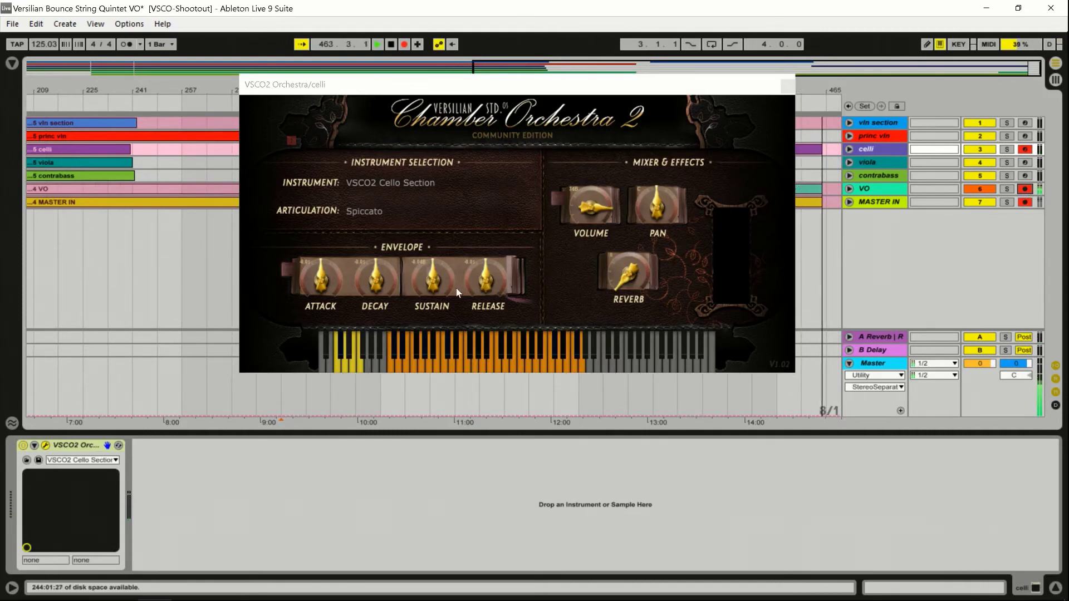
Raise the cello envelope's release to 5.0 s and try a 9.2 dB sustain before setting sustain to 1.2 dB.
left_click_drag(440, 293, 446, 219)
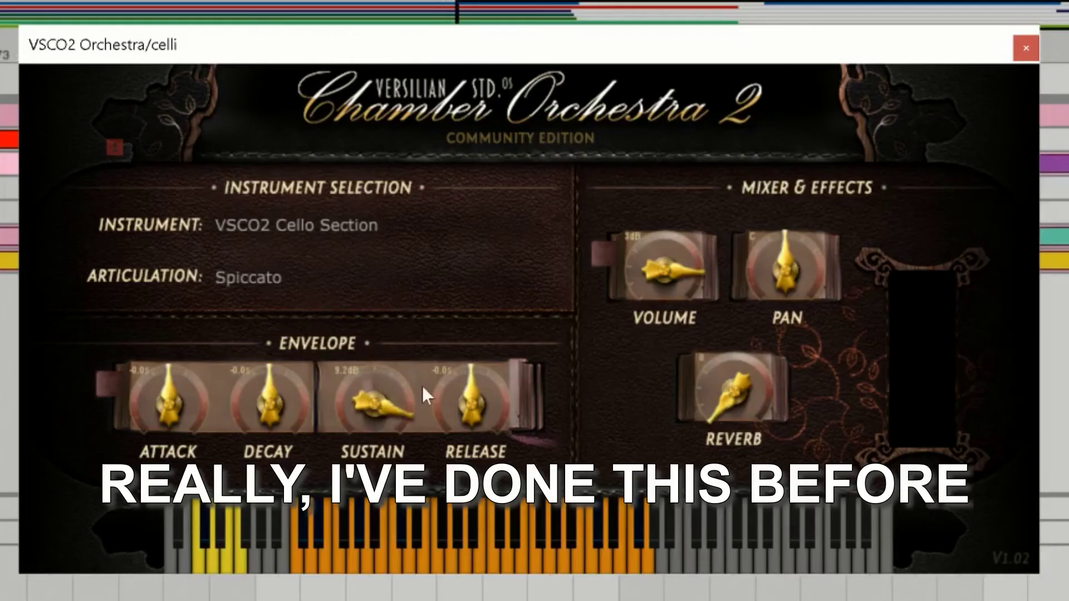
left_click_drag(476, 393, 437, 193)
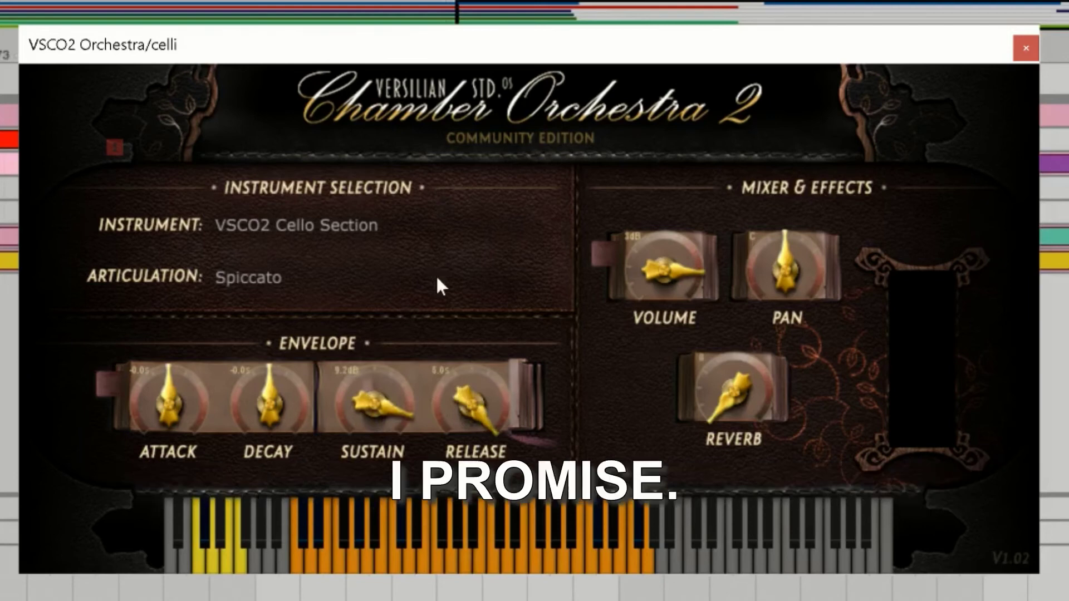
left_click_drag(369, 396, 356, 499)
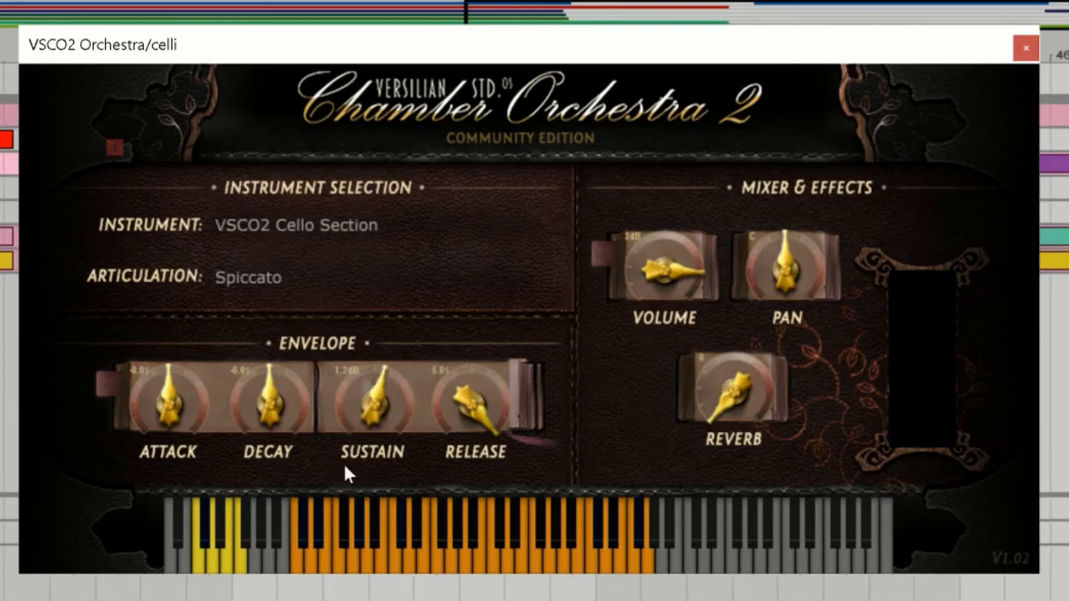
Return the cello release to its default and audition the Arco Vib and Pizzicato articulations with the keyswitches.
left_click(199, 559)
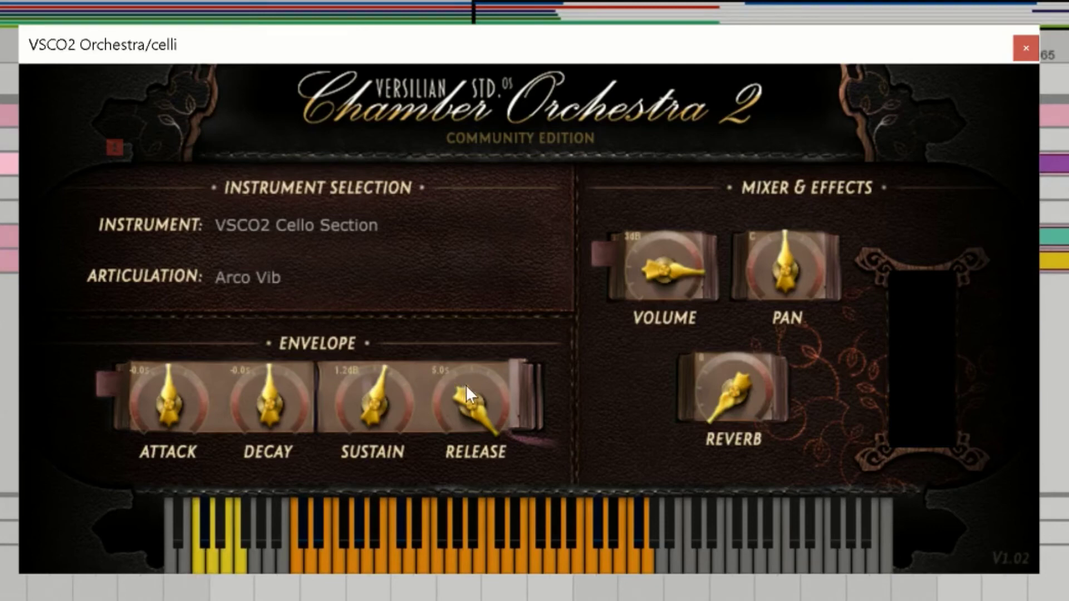
left_click_drag(466, 385, 426, 523)
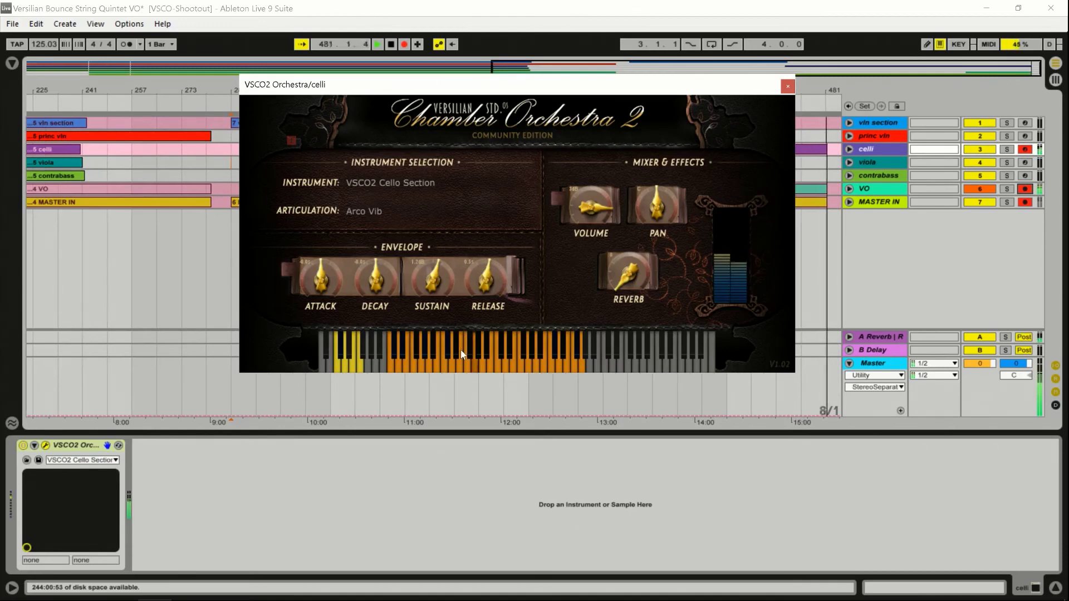
left_click(342, 344)
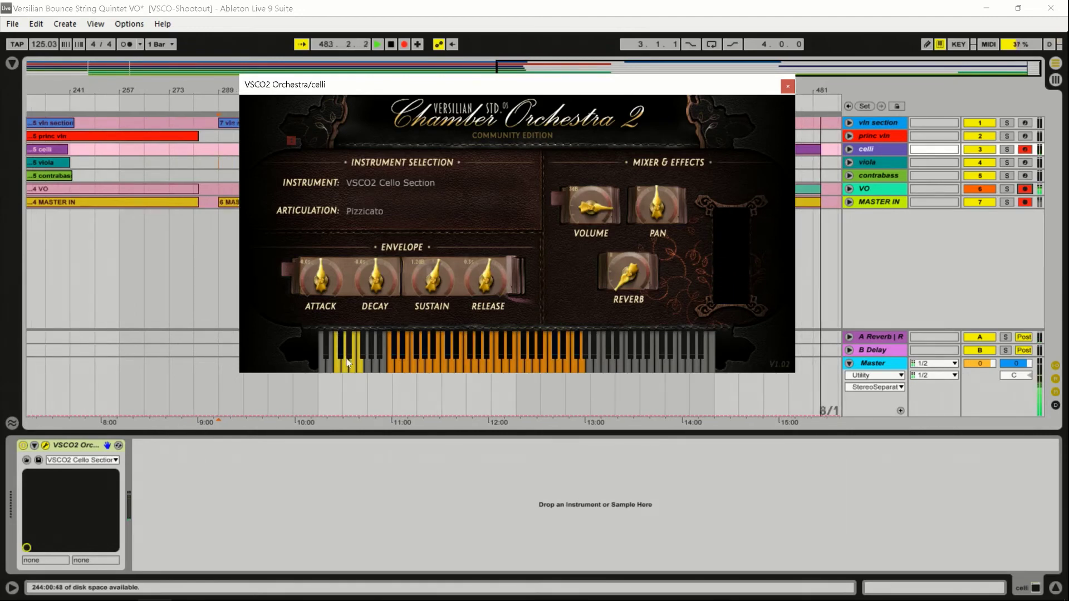
left_click(348, 362)
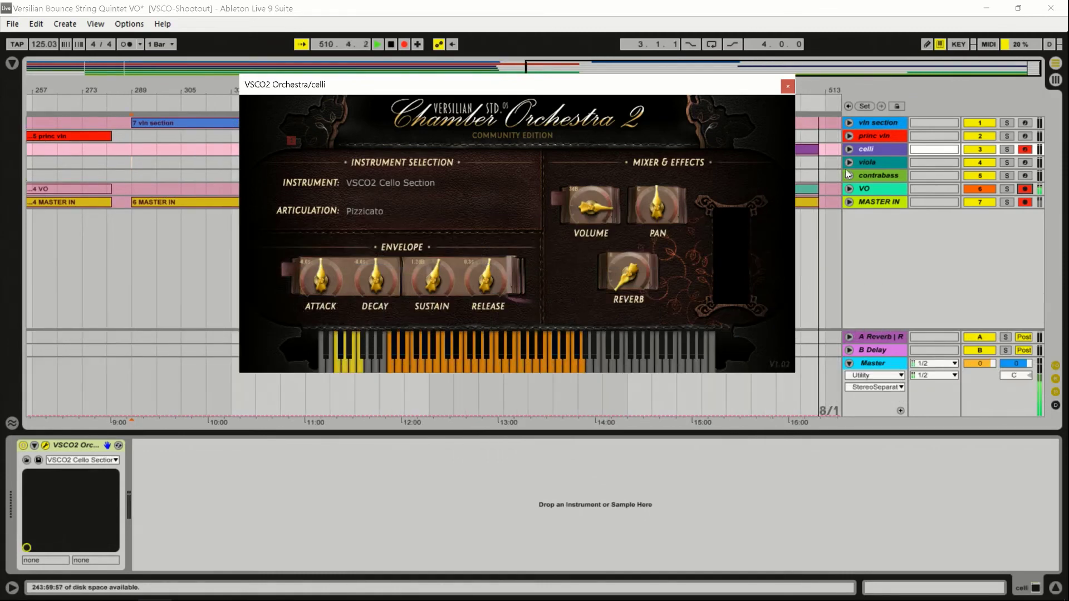
Select the viola track and audition the VSCO2 Viola Section's Acro Vibrato and Pizzicato articulations.
left_click(878, 161)
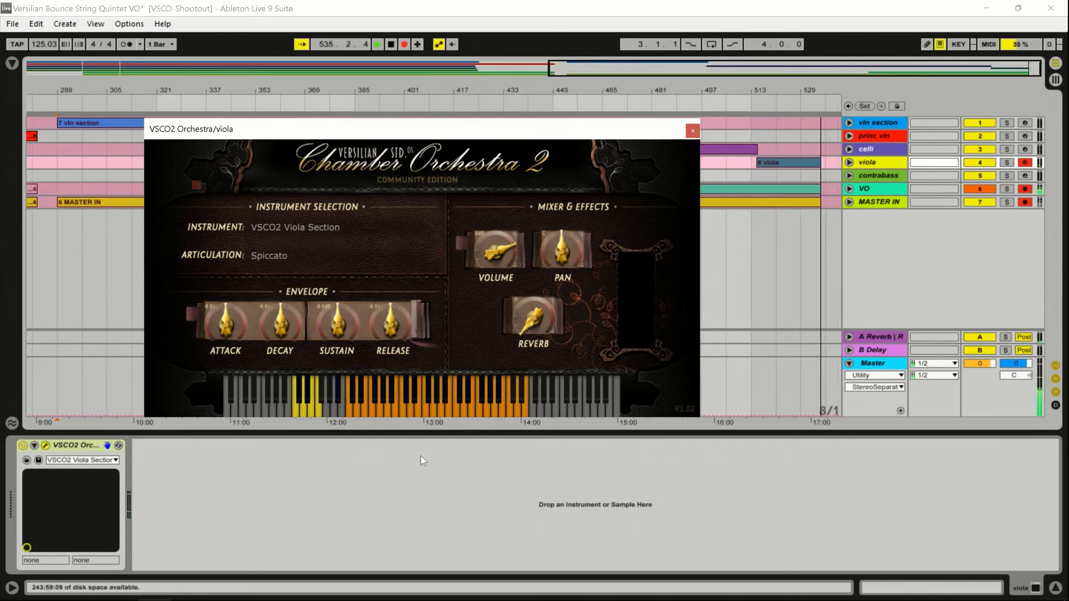
left_click(292, 406)
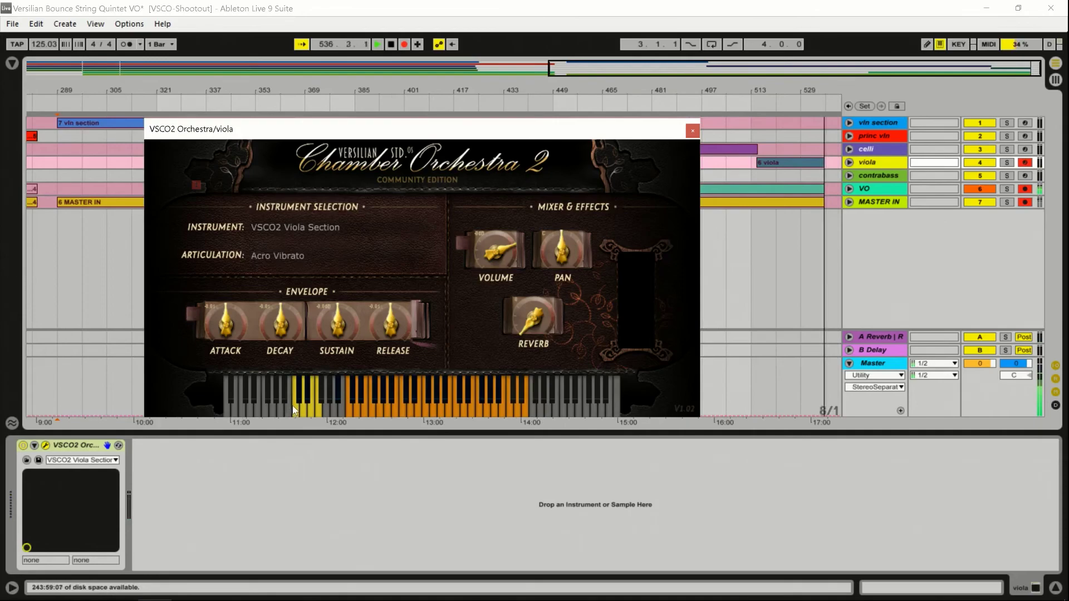
left_click(299, 400)
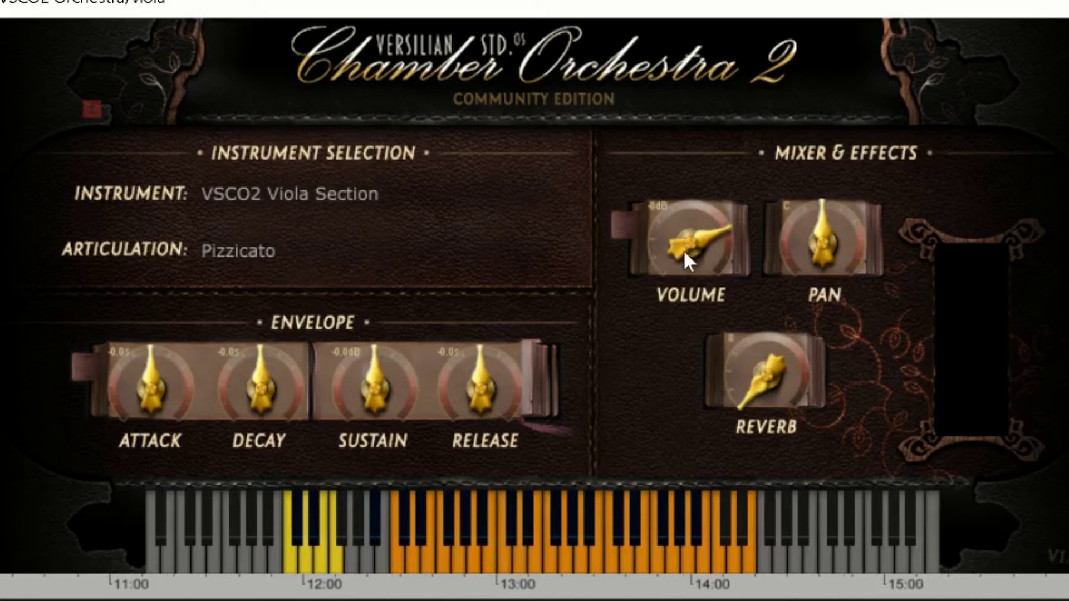
key("minus")
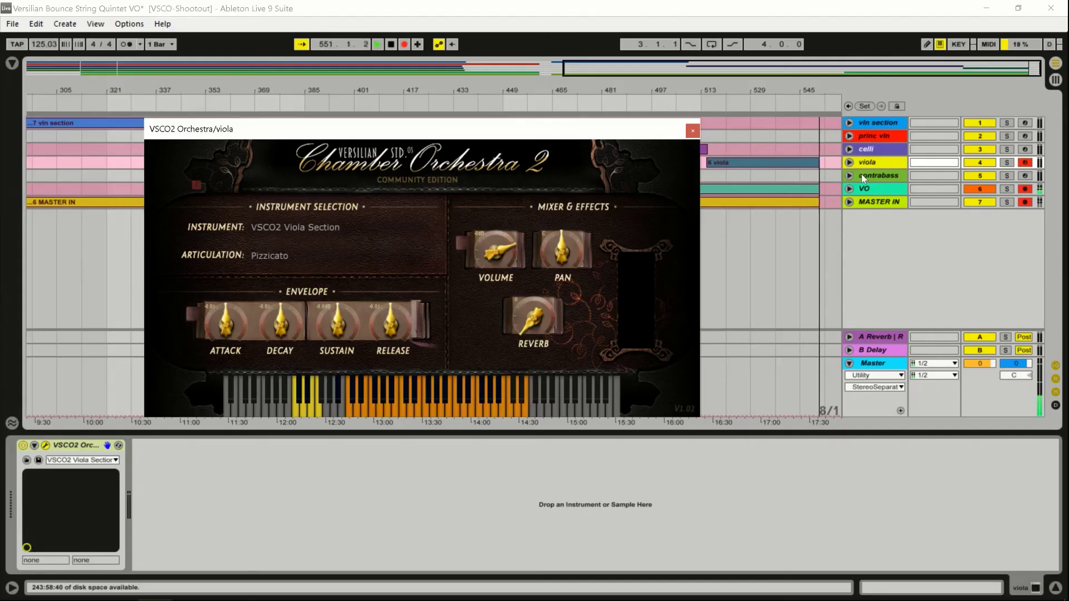
Open the contrabass track's VSCO2 Orchestra window and move it up over the arrangement timeline.
left_click(45, 445)
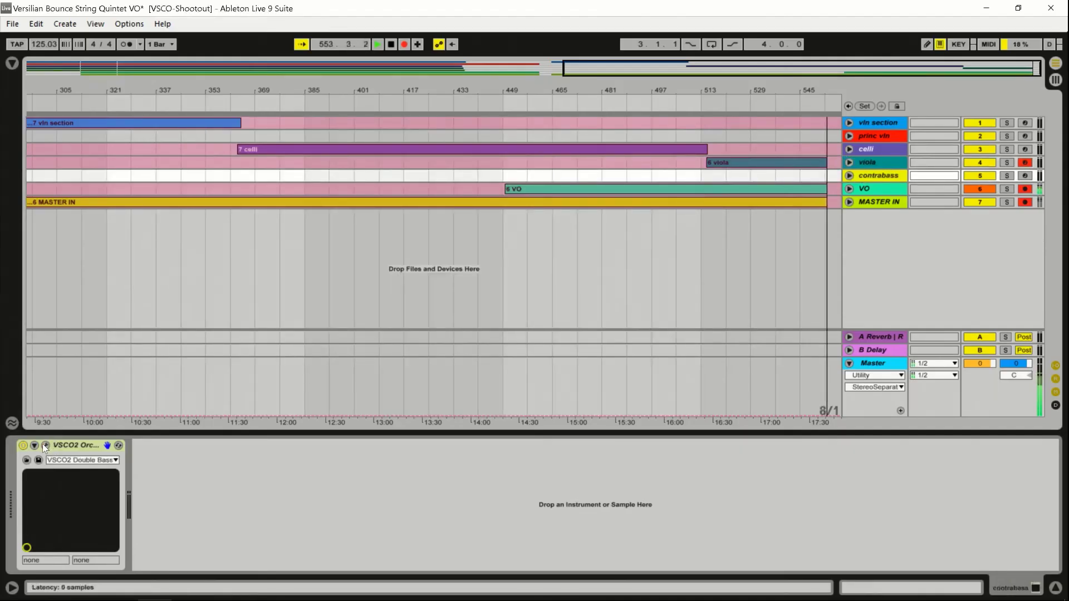
left_click(45, 445)
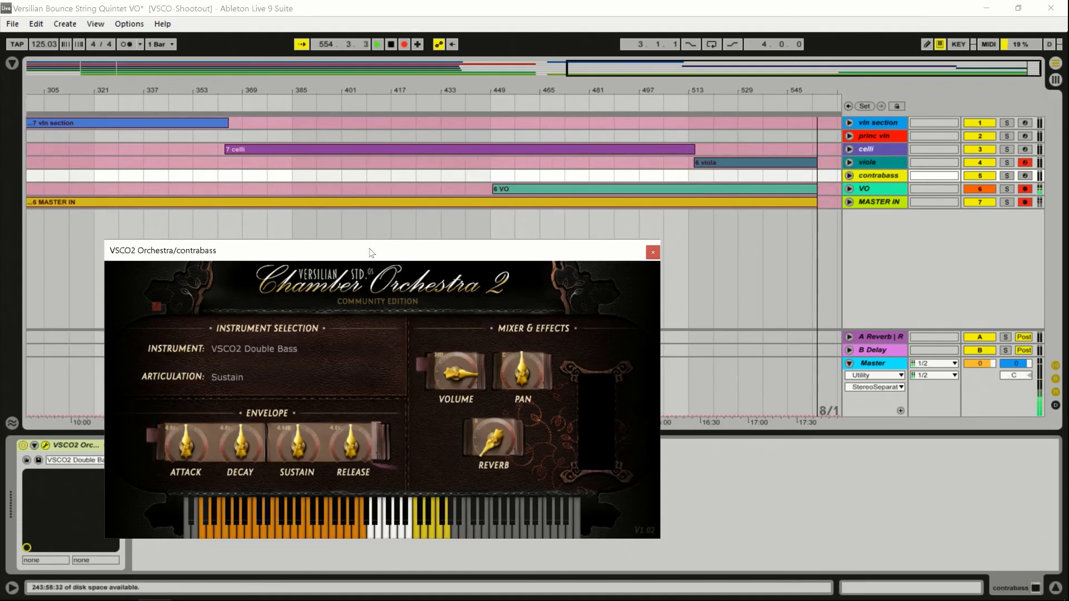
left_click_drag(362, 249, 428, 108)
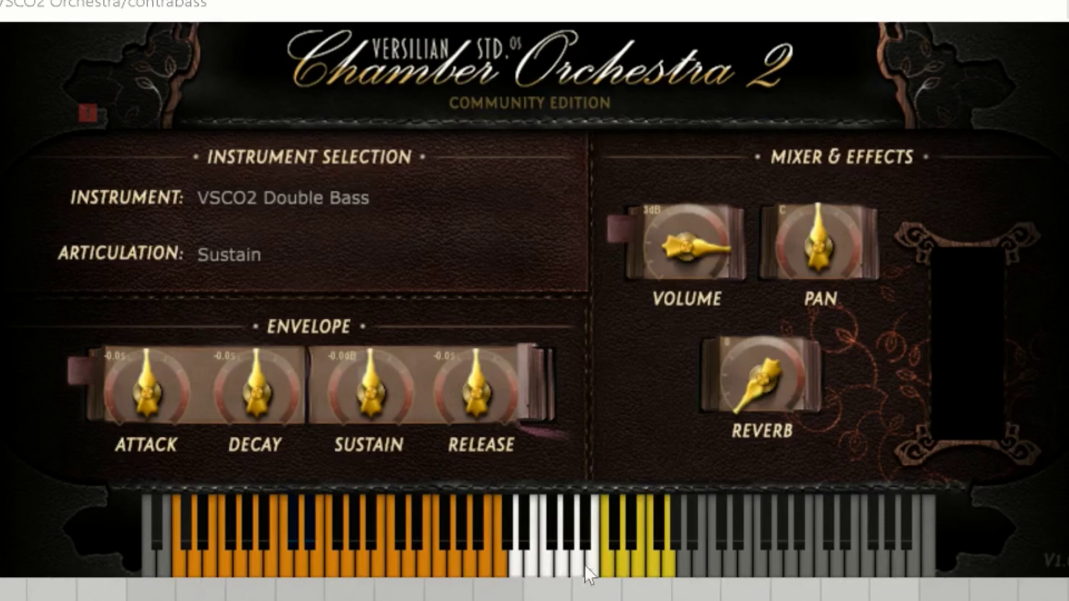
Audition the VSCO2 Double Bass's Pizzicato, Sustain, Vibrato, Spiccato and Tremolo articulations with its keyswitches.
left_click(617, 546)
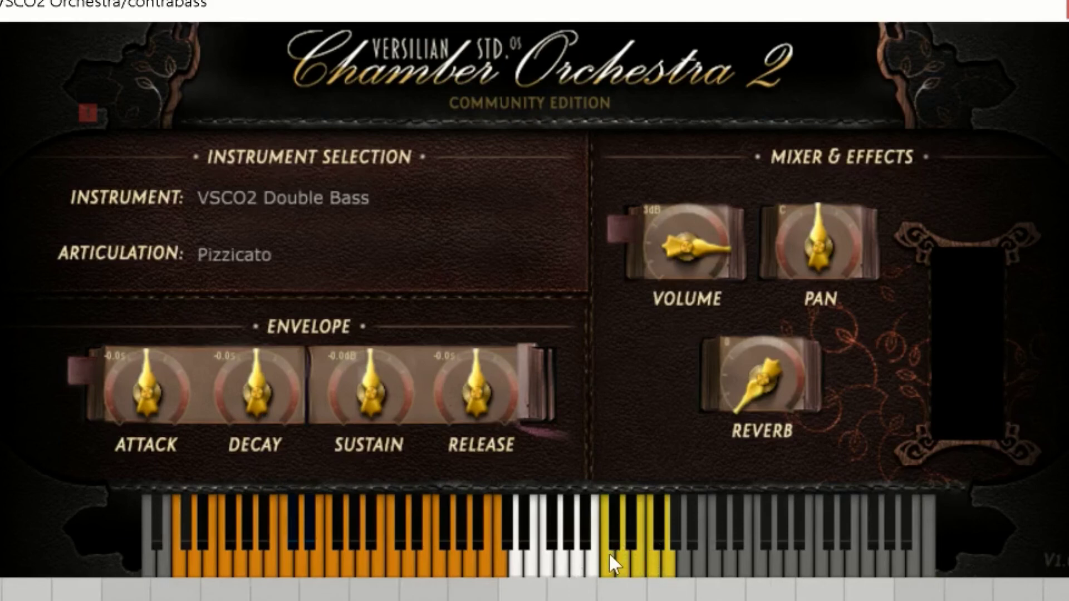
left_click(609, 552)
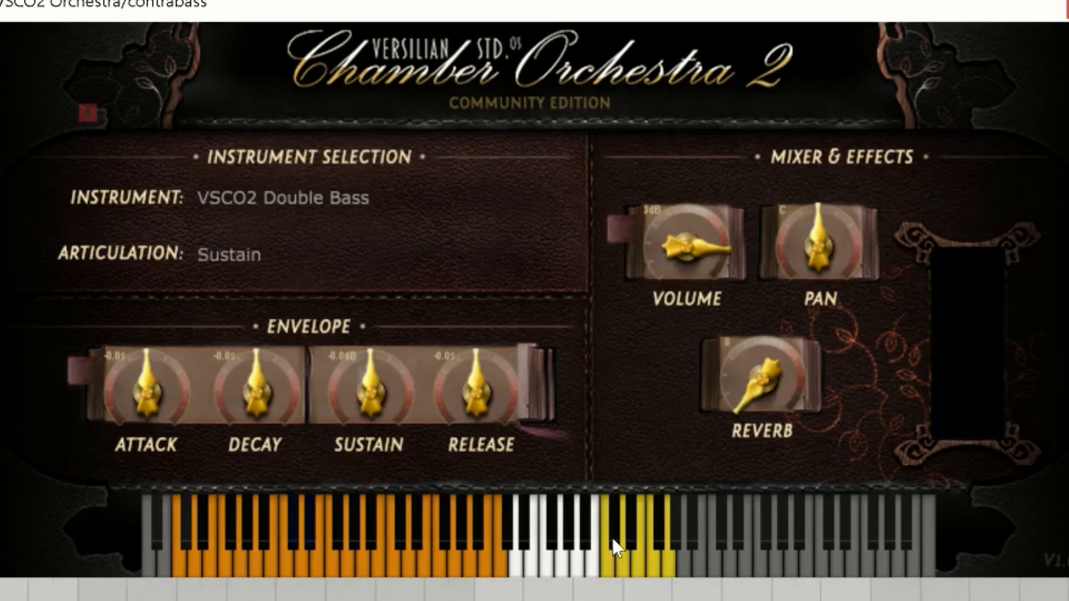
left_click(615, 549)
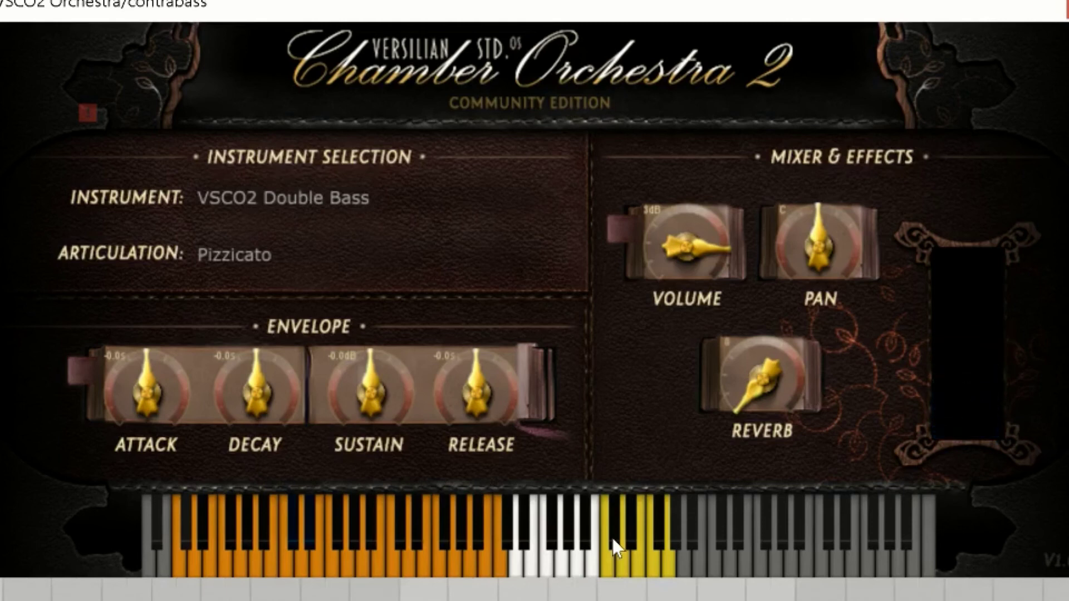
left_click(621, 559)
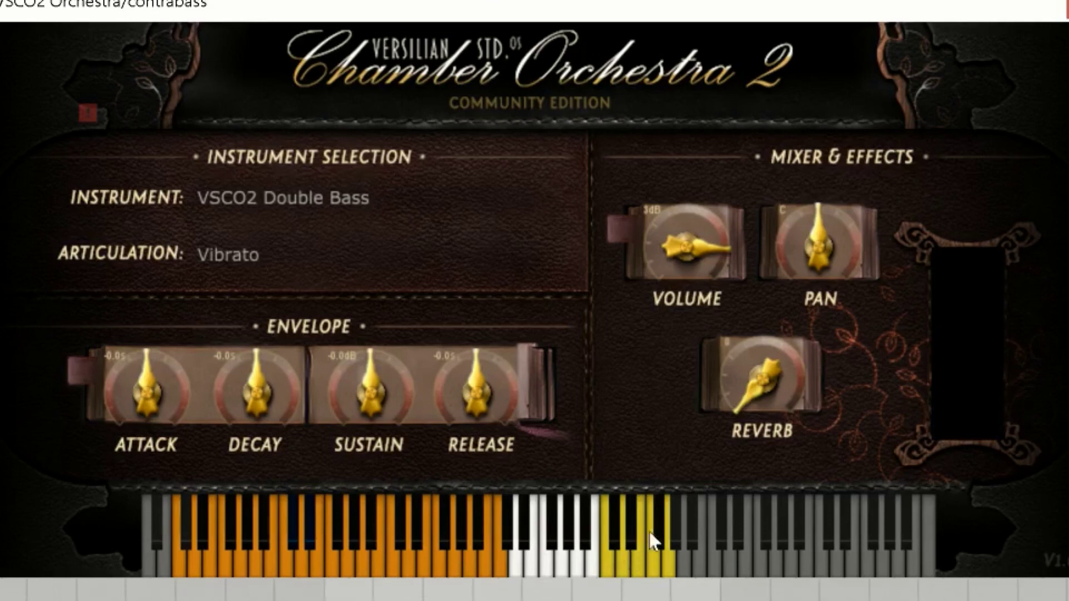
left_click(628, 538)
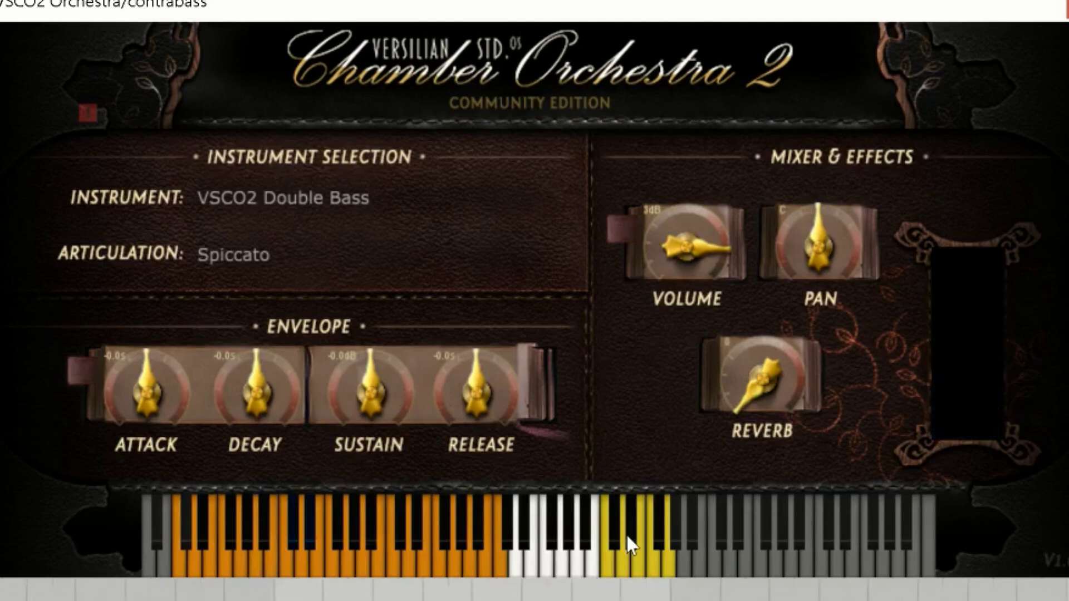
left_click(639, 550)
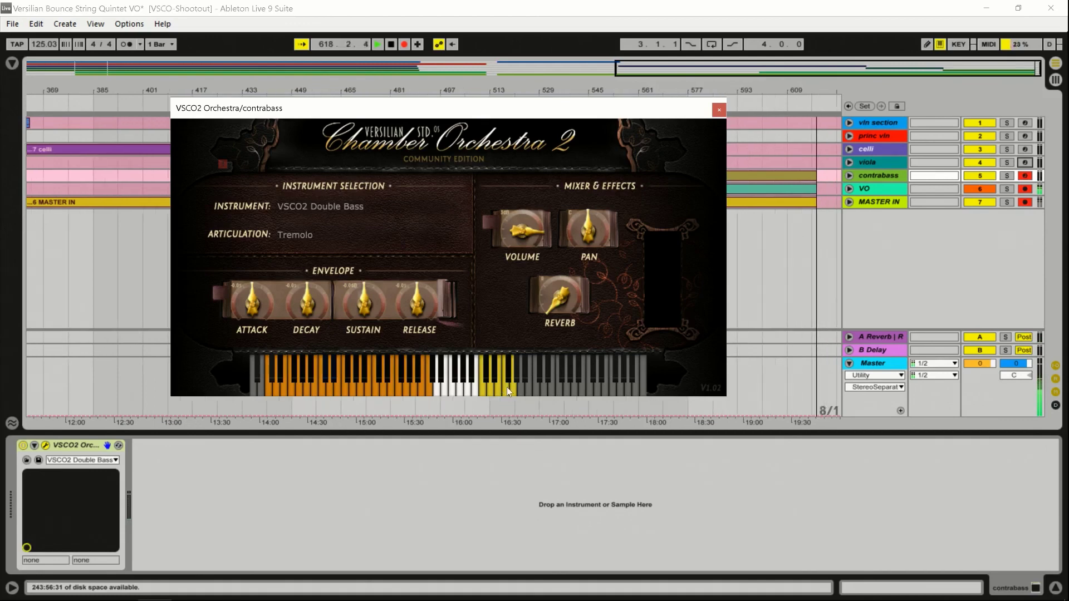
Switch the VSCO2 Double Bass to Sustain f and the neighbouring articulations, ending on Spiccato.
left_click(507, 386)
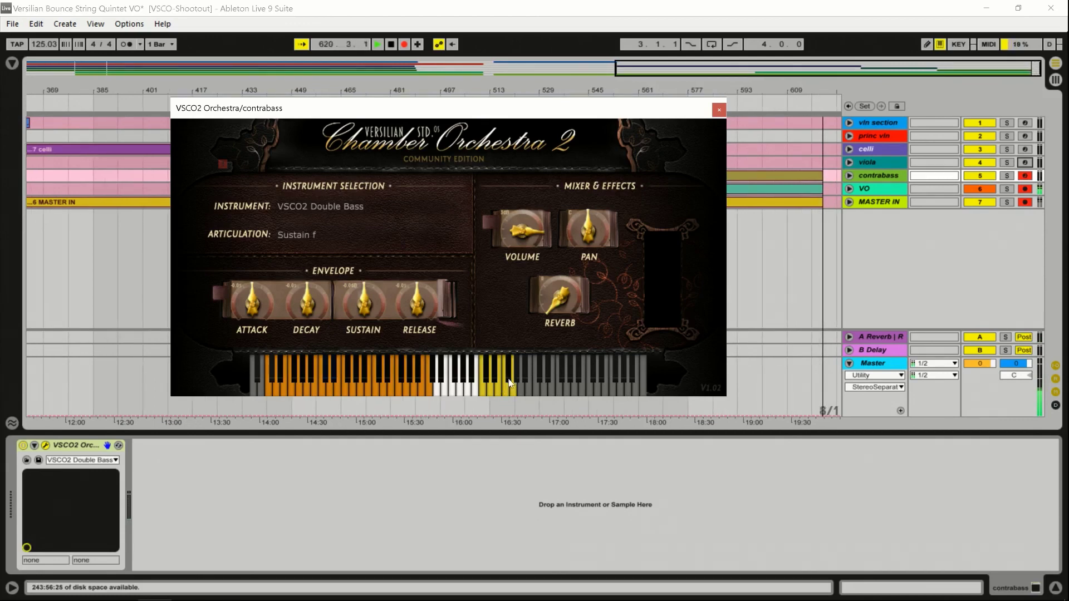
left_click(513, 391)
left_click(506, 390)
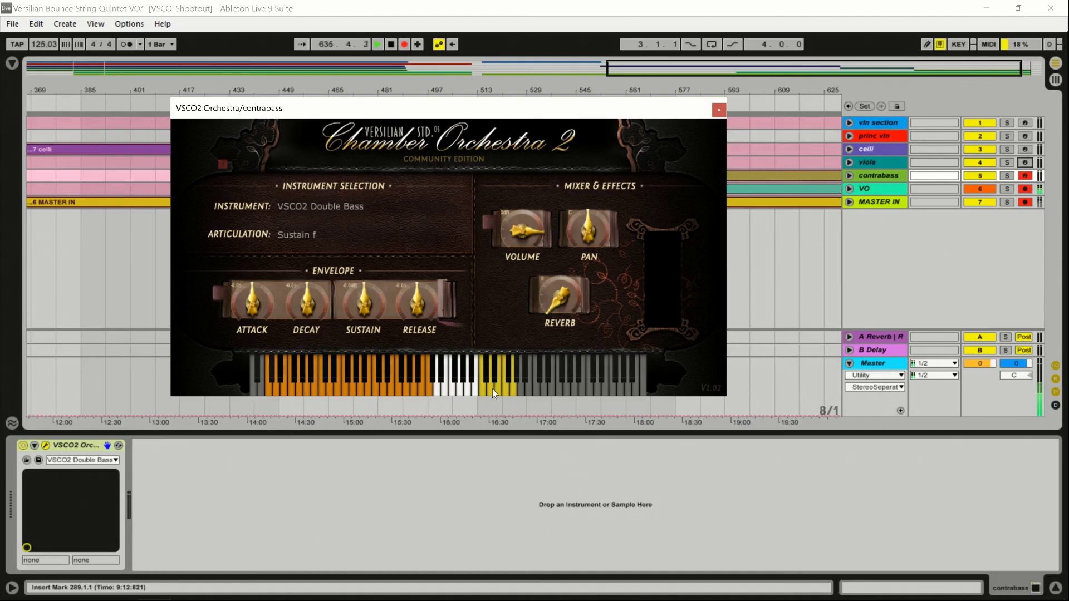
left_click(492, 380)
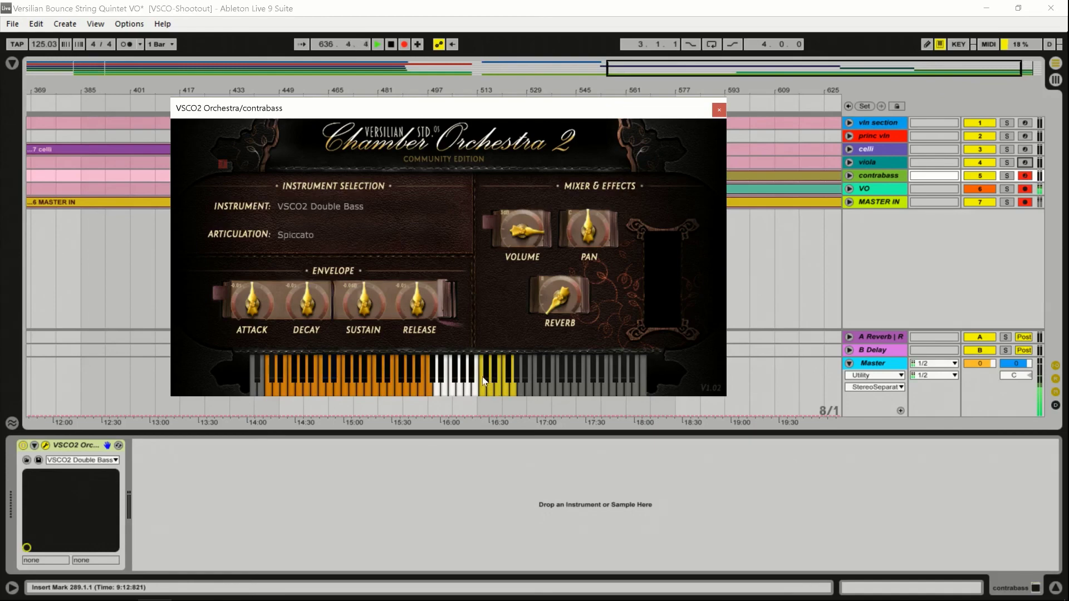